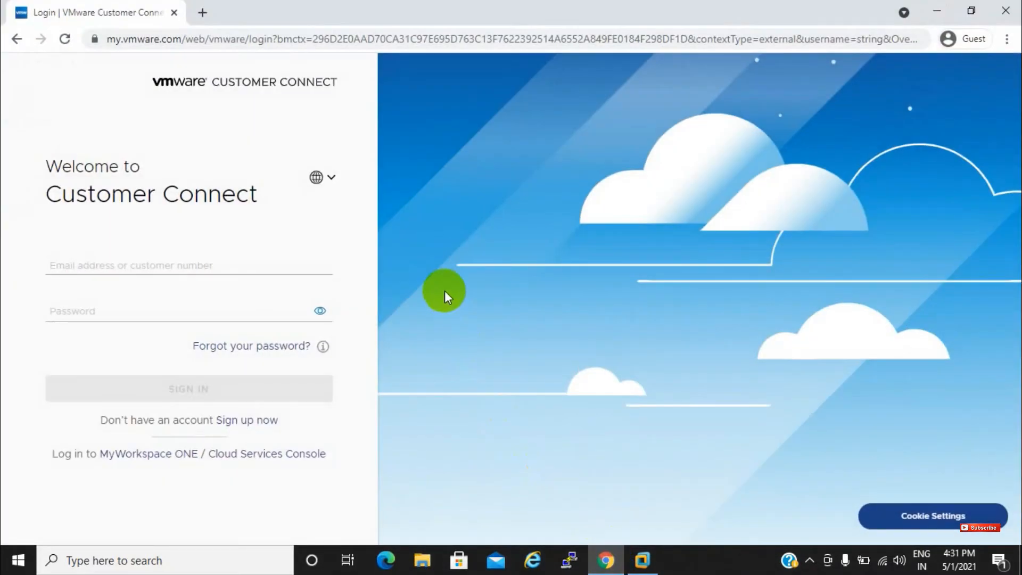
Sign in to VMware Customer Connect with the account e-mail and password
click(143, 265)
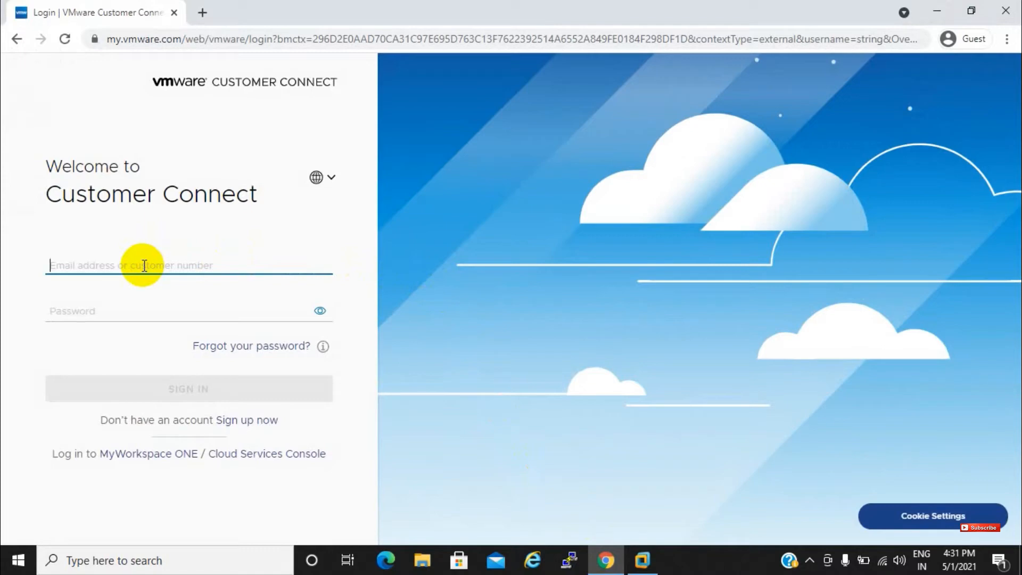
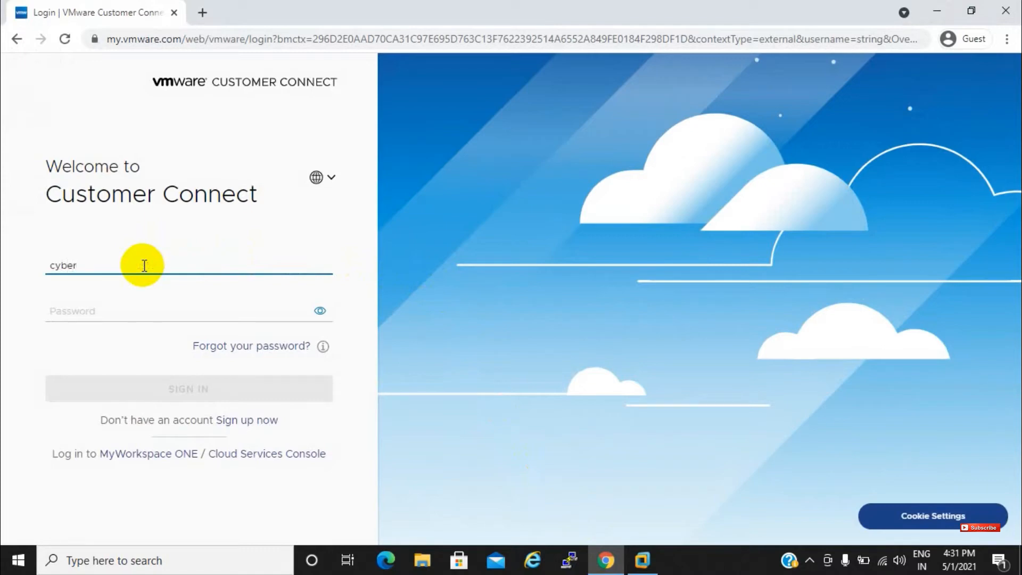
key(Tab)
text(******)
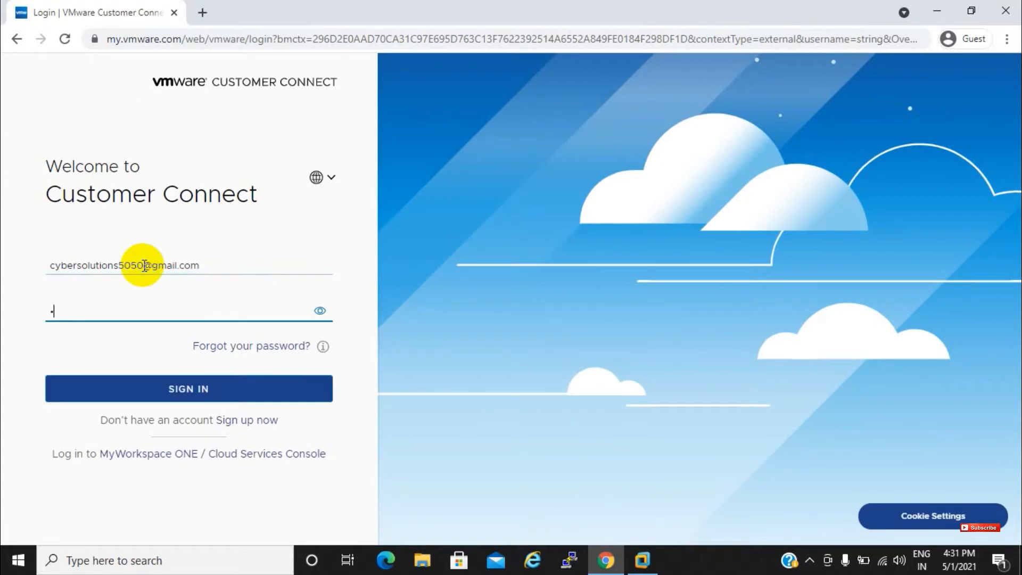
text(***)
key(Return)
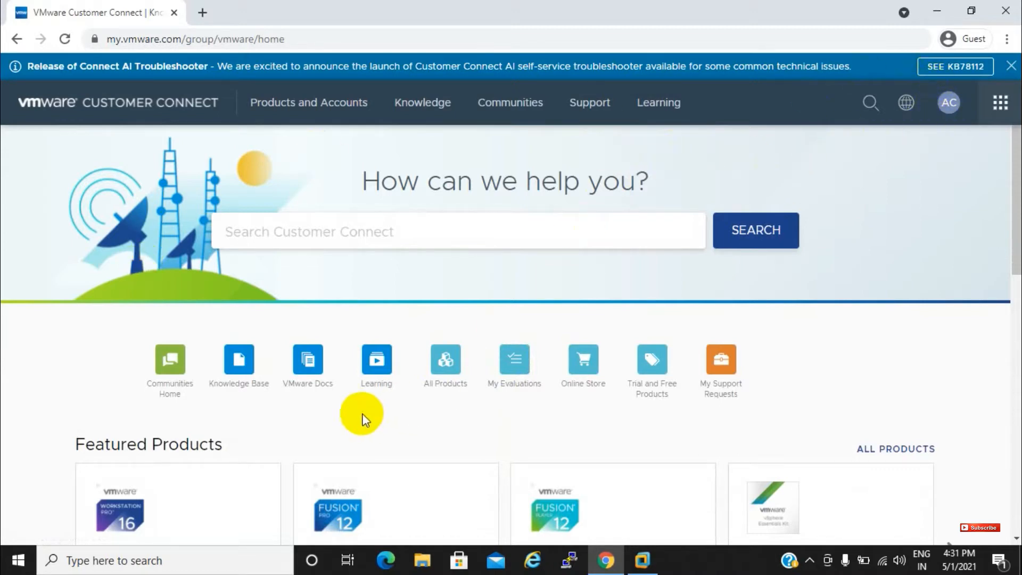
From All Products, open VMware vSphere downloads, switch to version 6.5, and open ESXi 6.5U3a
click(449, 367)
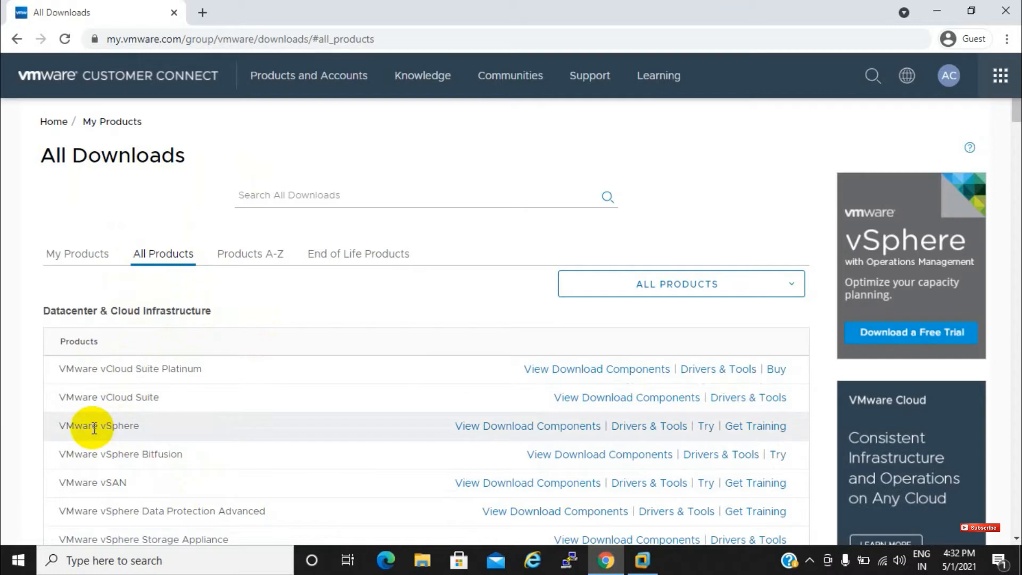
click(509, 427)
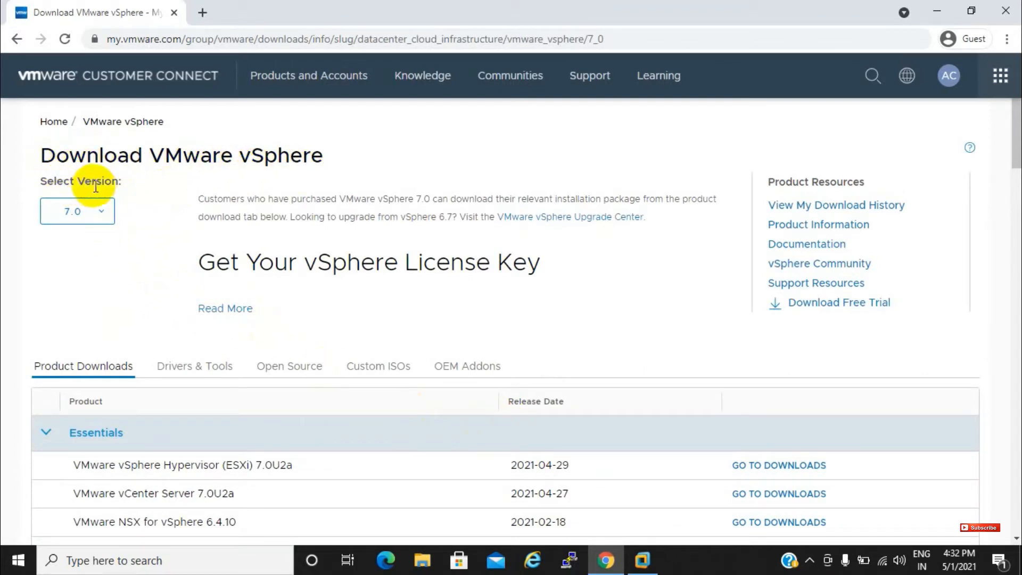
click(101, 212)
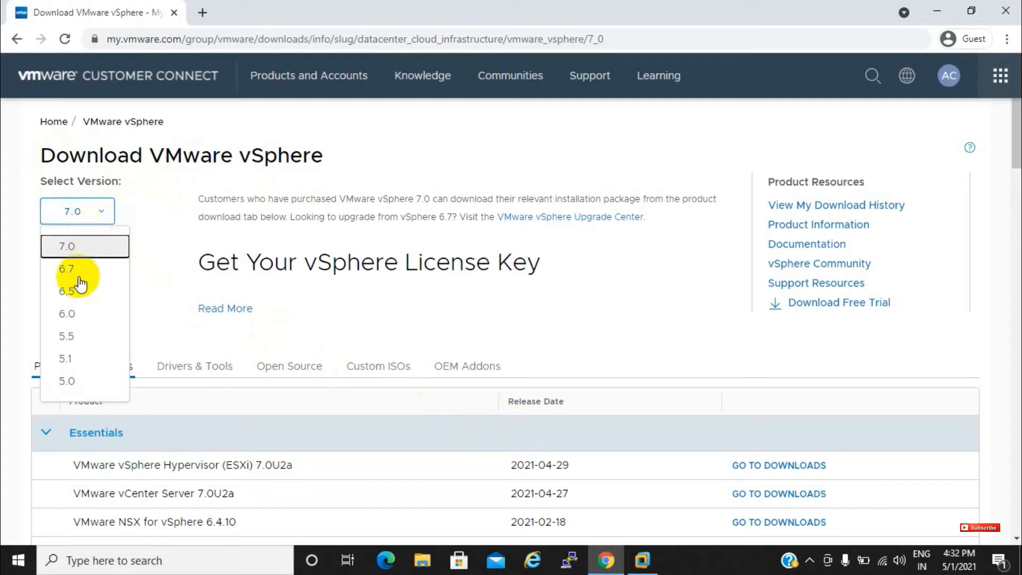
click(67, 293)
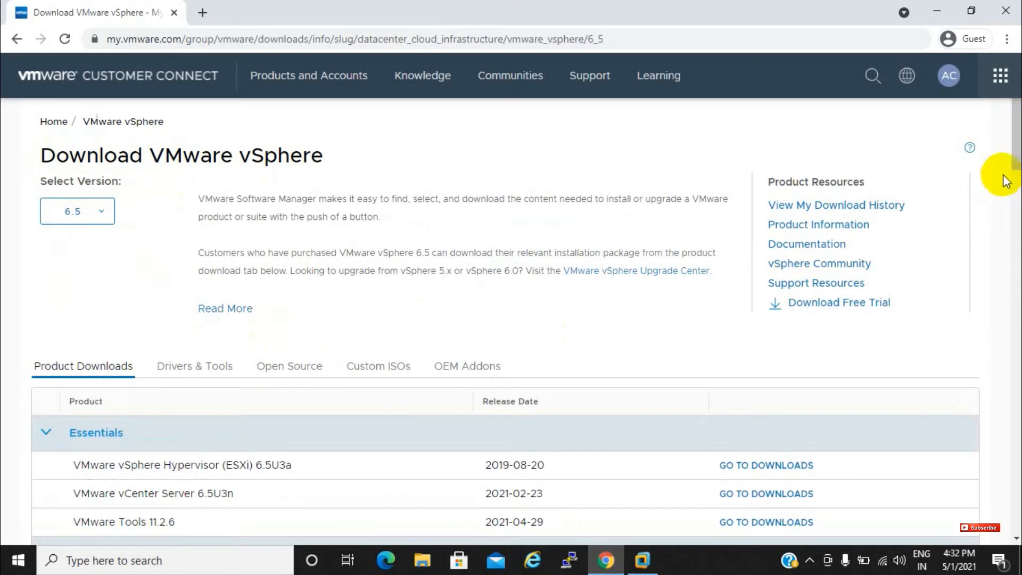
drag(1004, 152, 1017, 193)
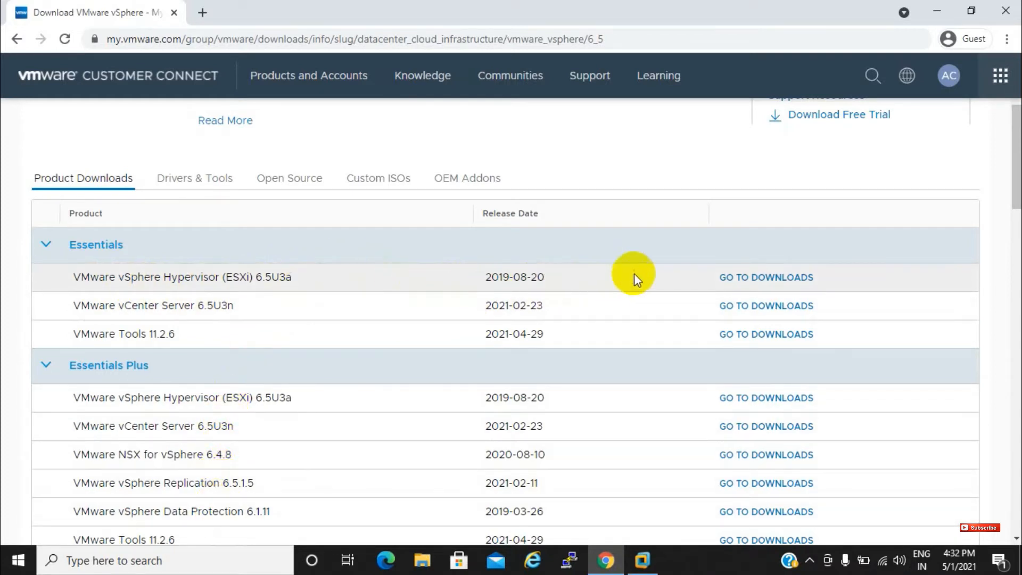
click(757, 278)
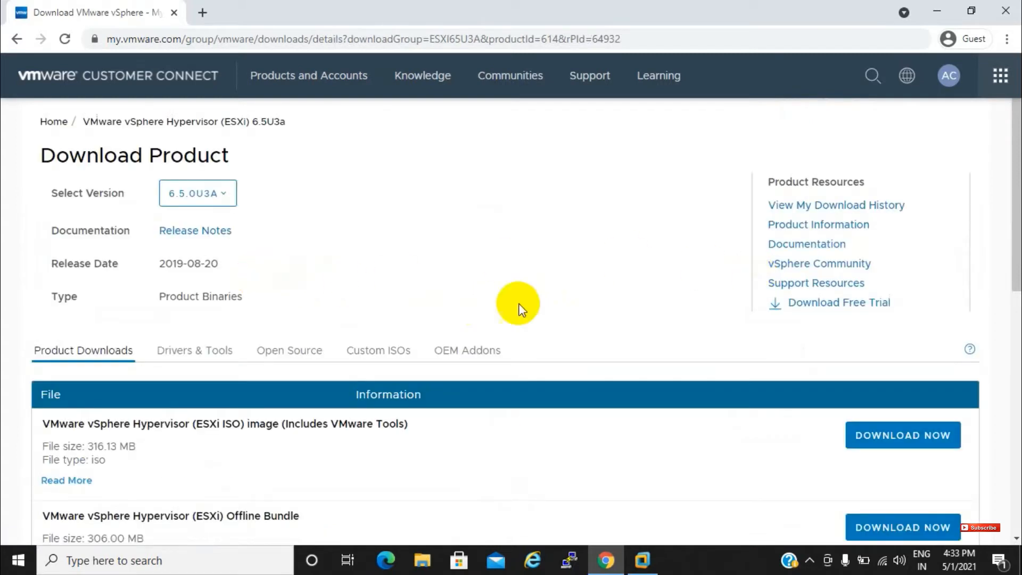
Start and then cancel the ESXi 6.5U3a ISO download, and switch to VMware Workstation
drag(1017, 228, 1019, 240)
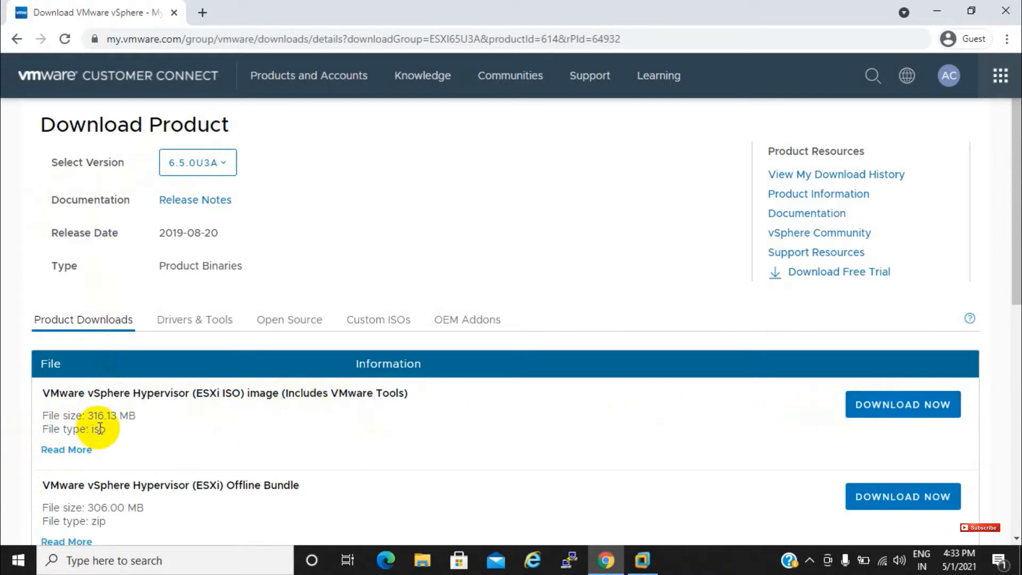
click(877, 409)
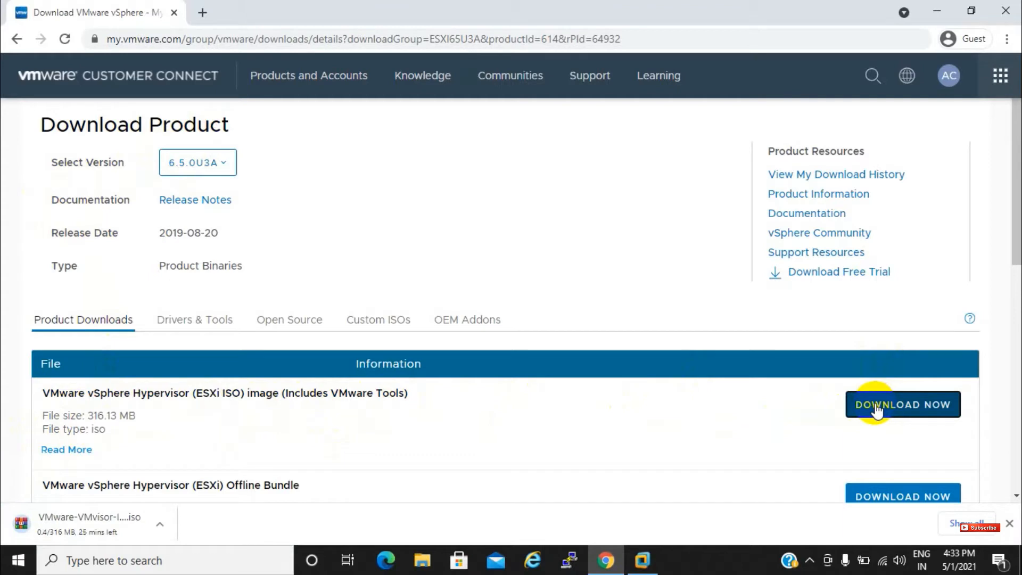
click(161, 527)
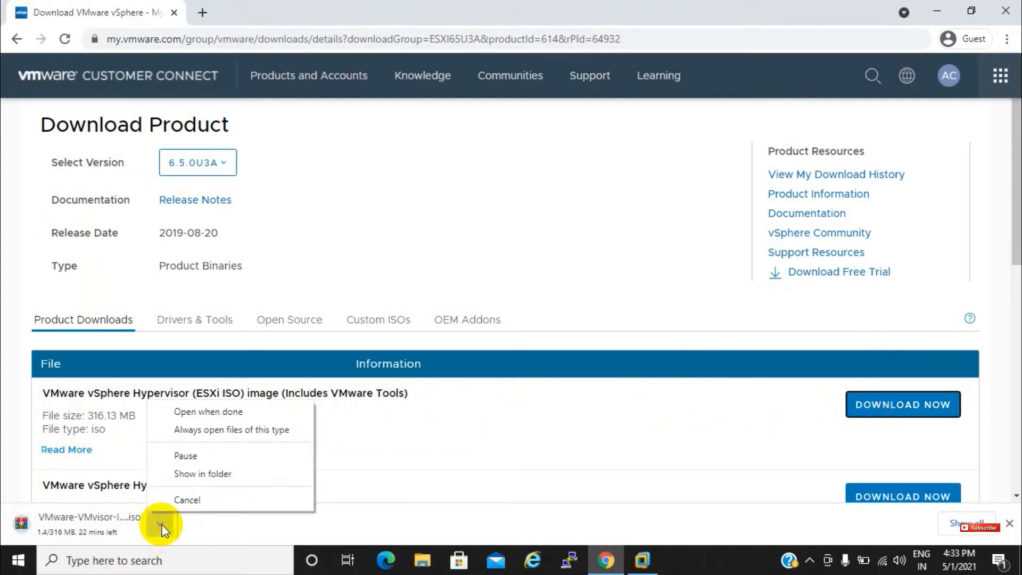
click(203, 501)
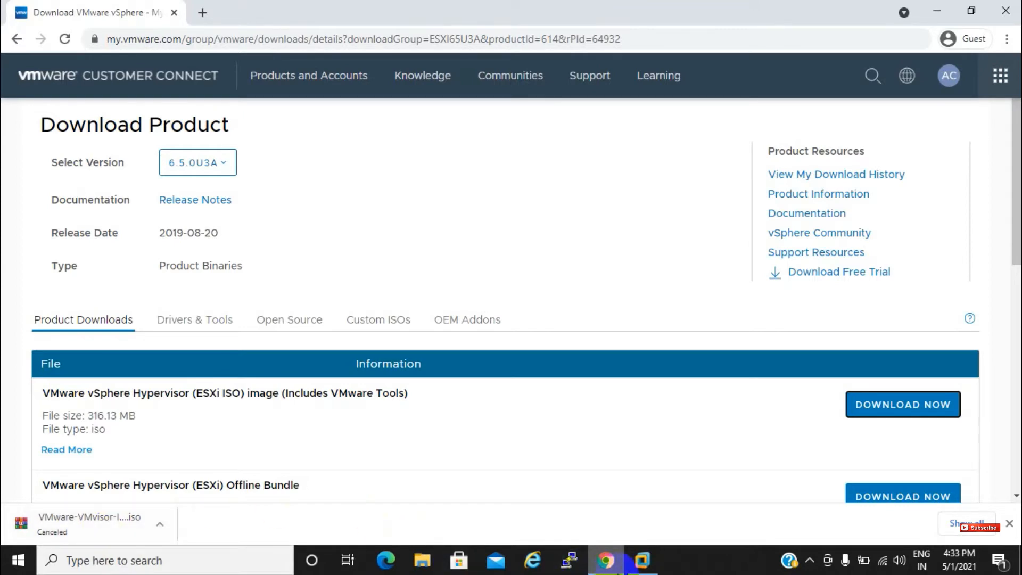
click(642, 560)
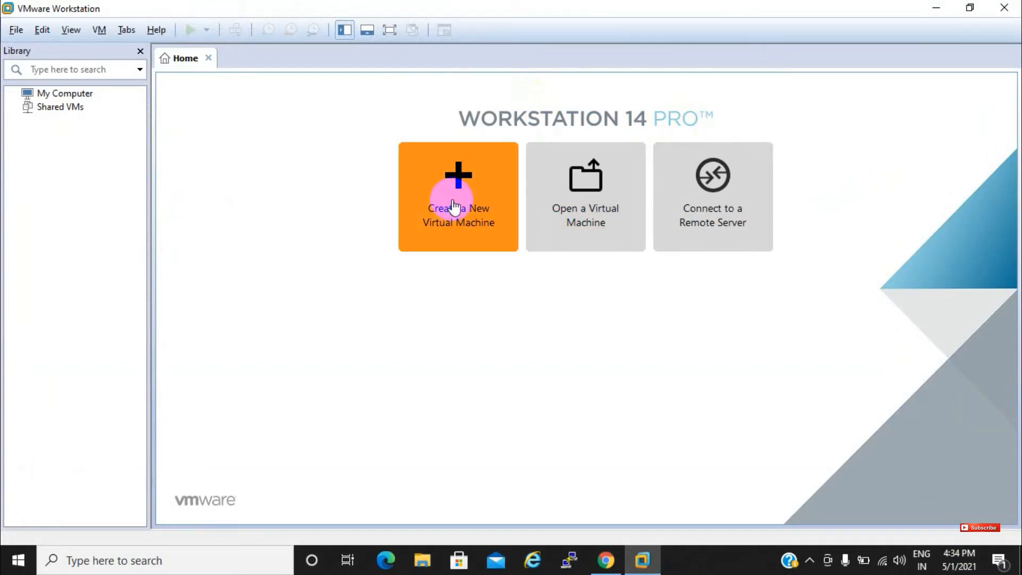
Start a custom new virtual machine with ESXi 6.5 hardware compatibility
click(455, 235)
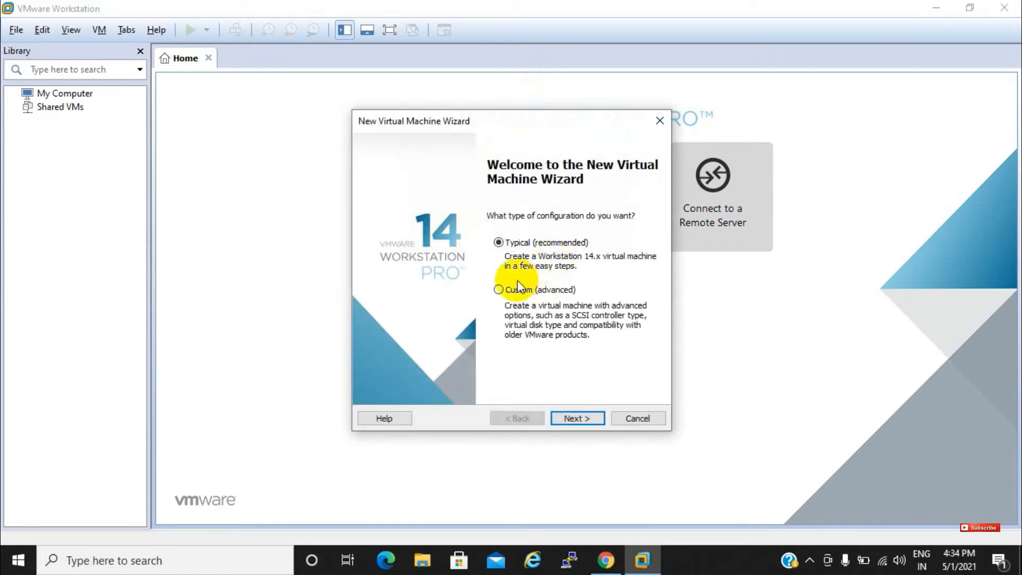
click(498, 293)
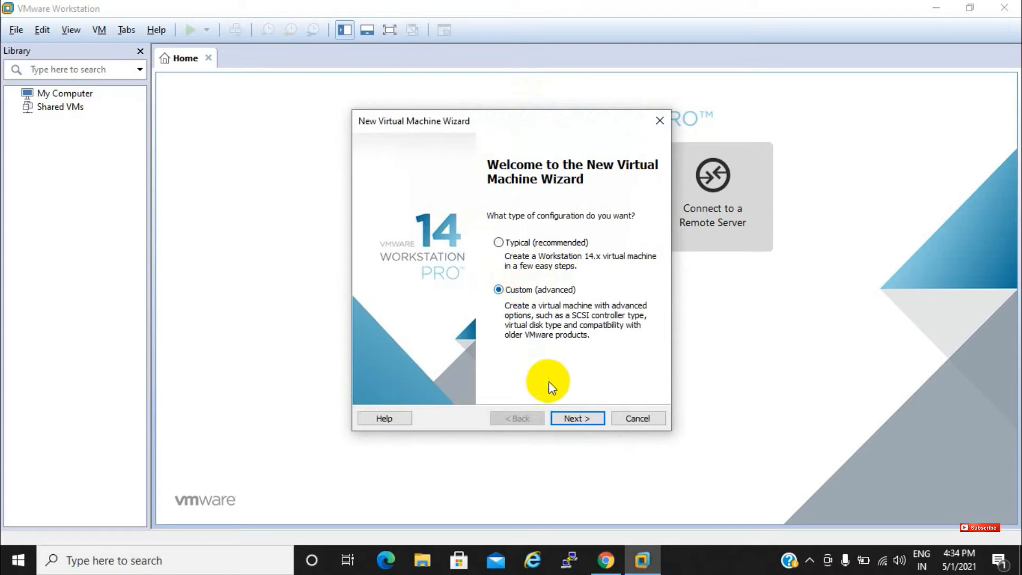
click(574, 417)
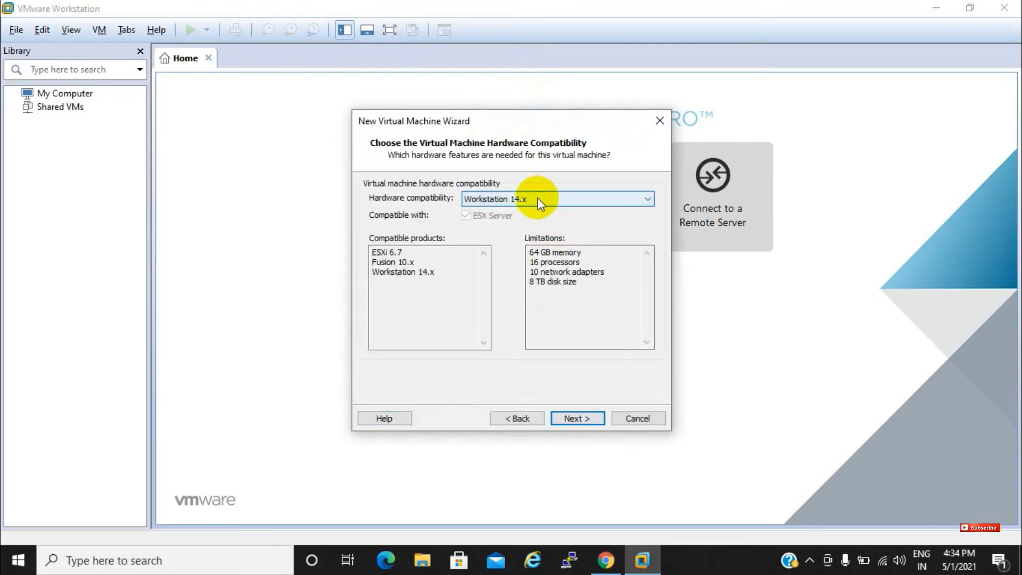
click(535, 200)
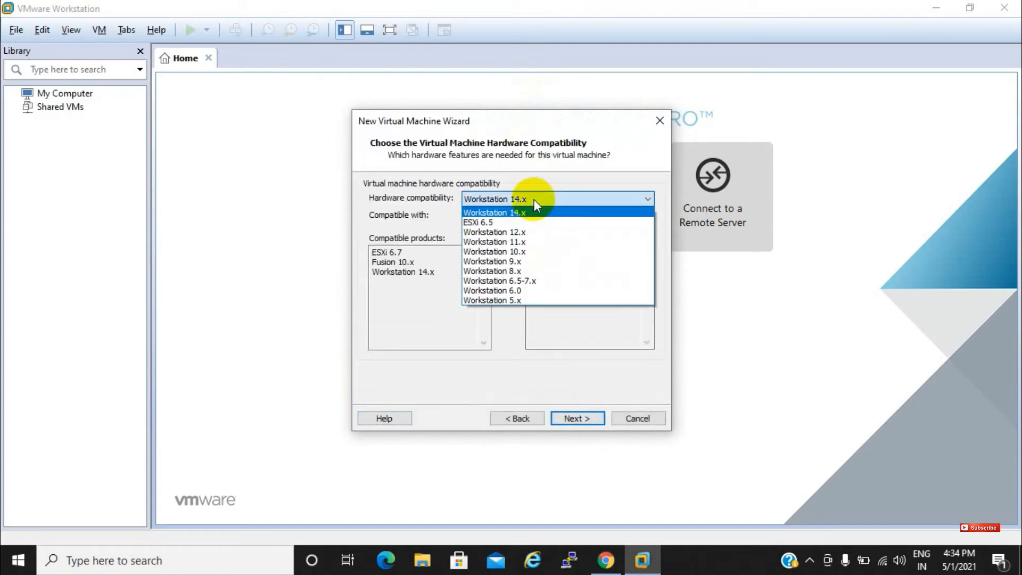
click(502, 222)
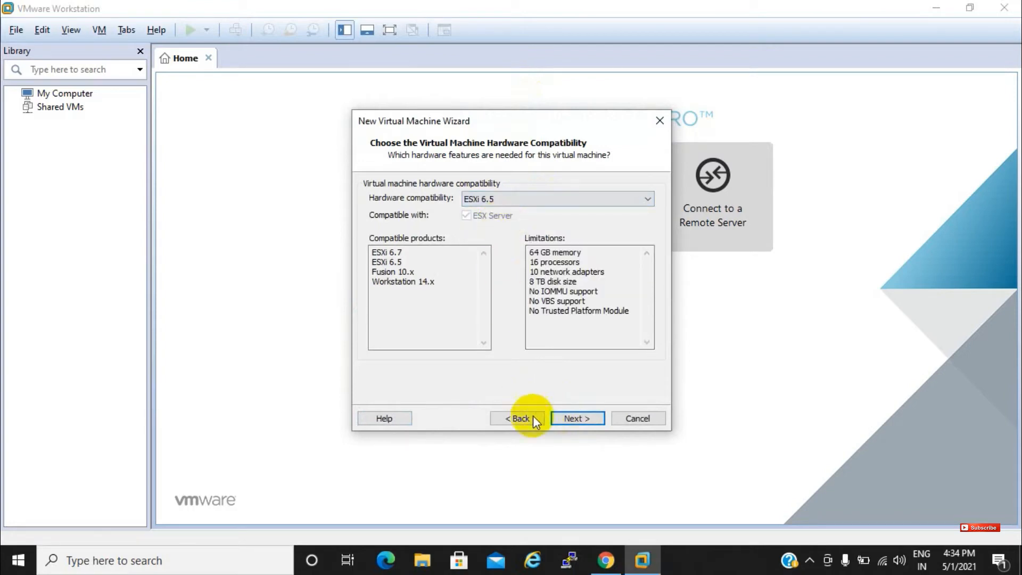
click(576, 419)
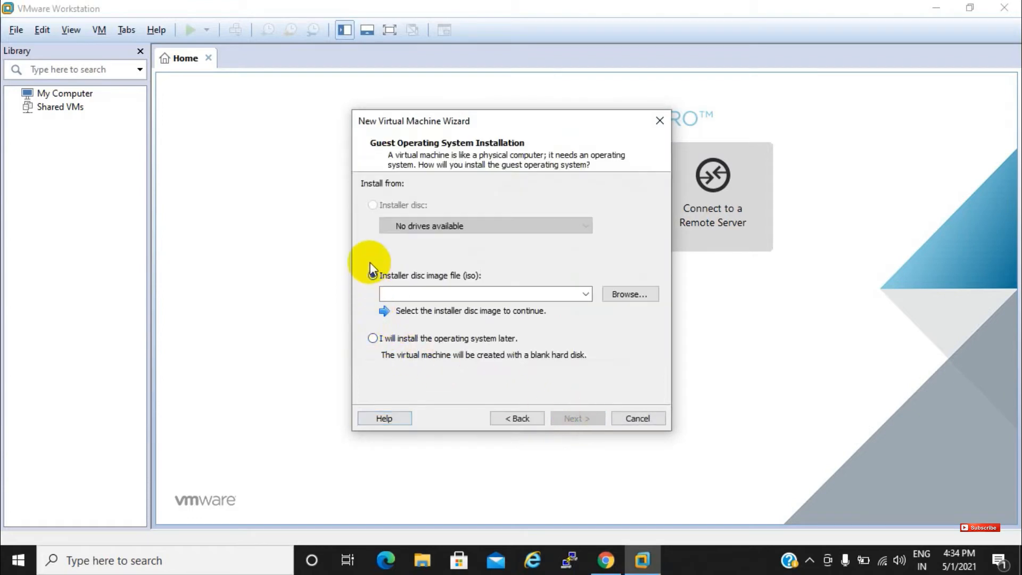
Choose to install the OS later and keep Linux / Ubuntu as the guest system
click(371, 341)
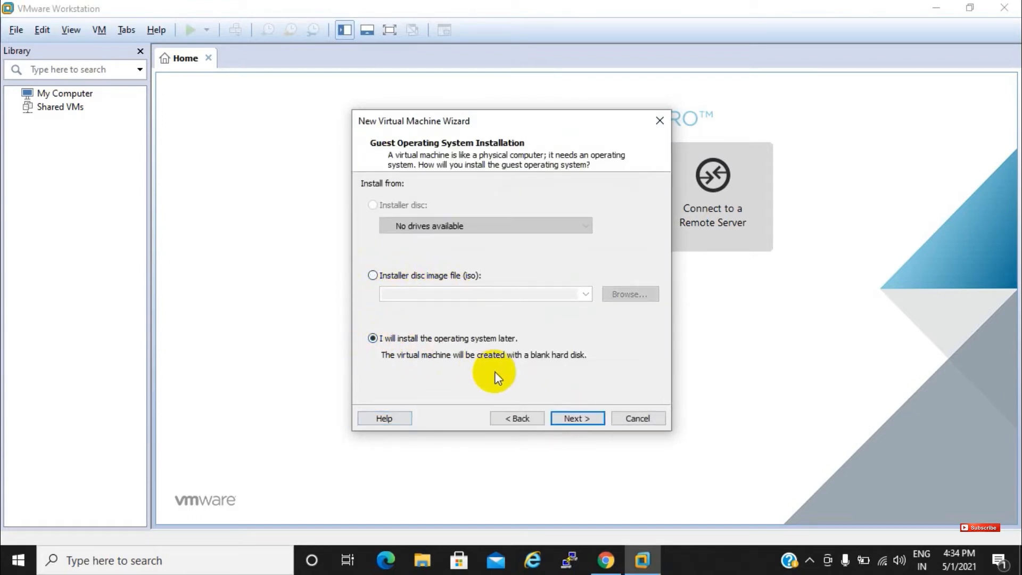
click(569, 418)
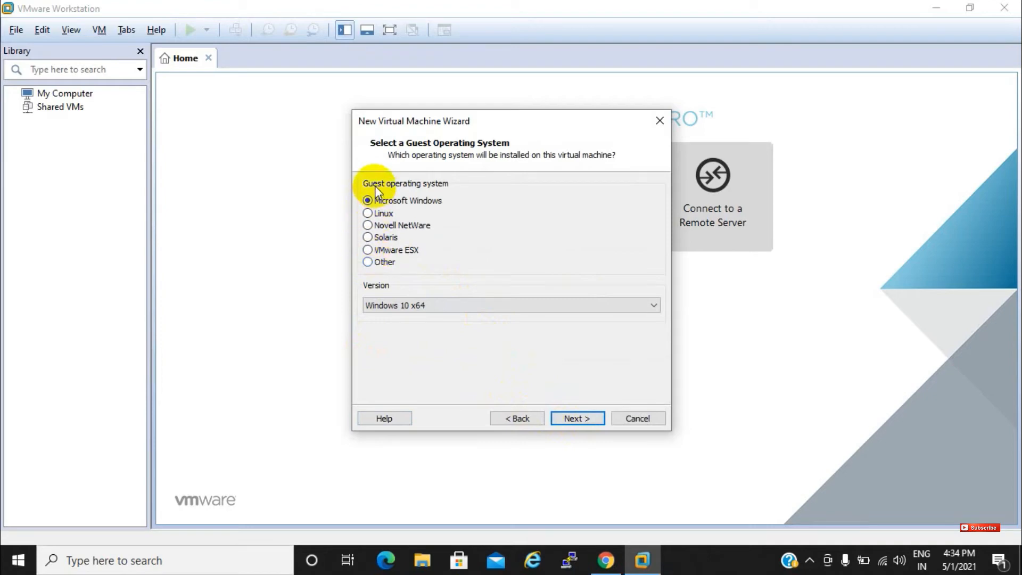
click(376, 214)
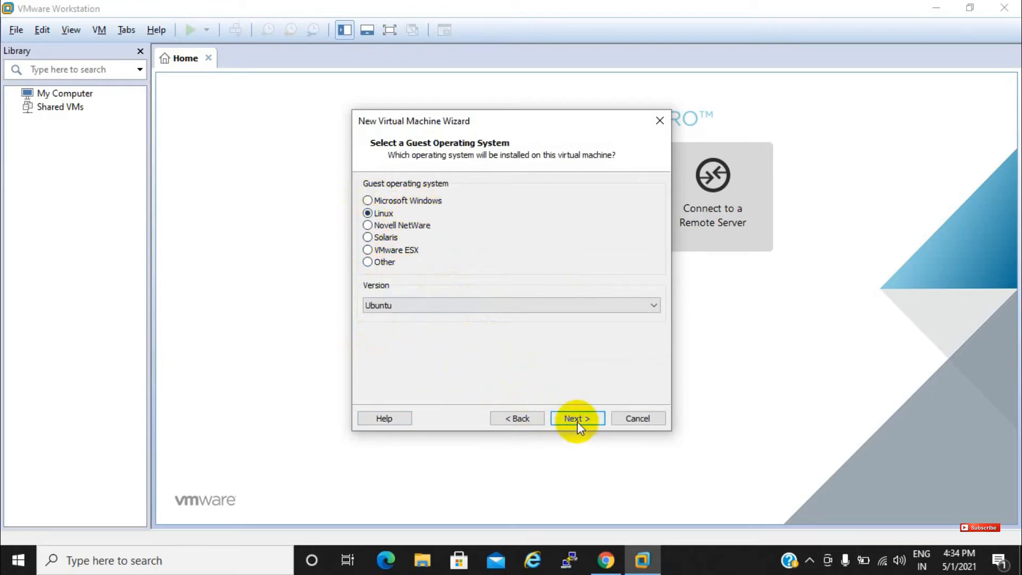
click(553, 305)
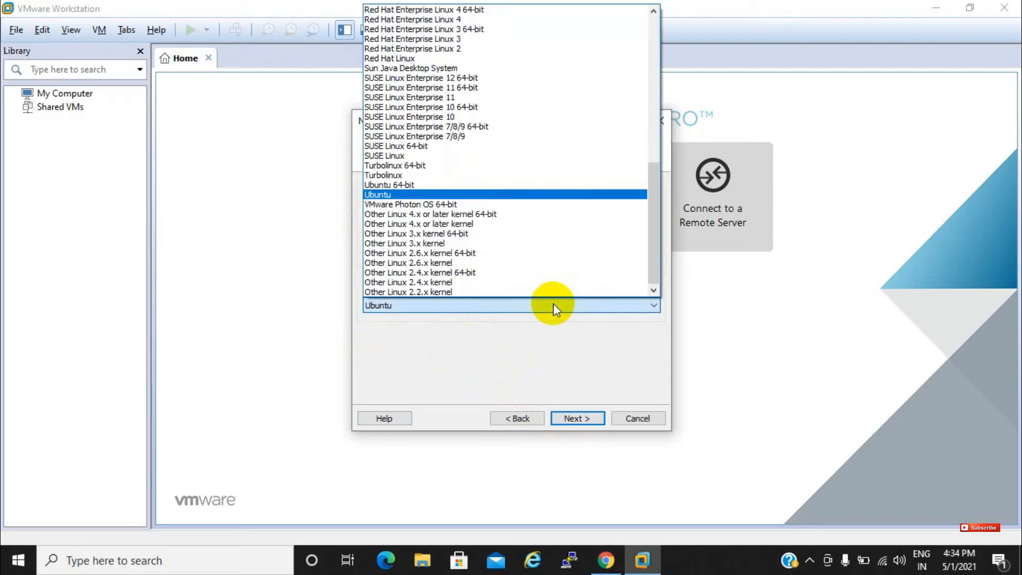
click(554, 305)
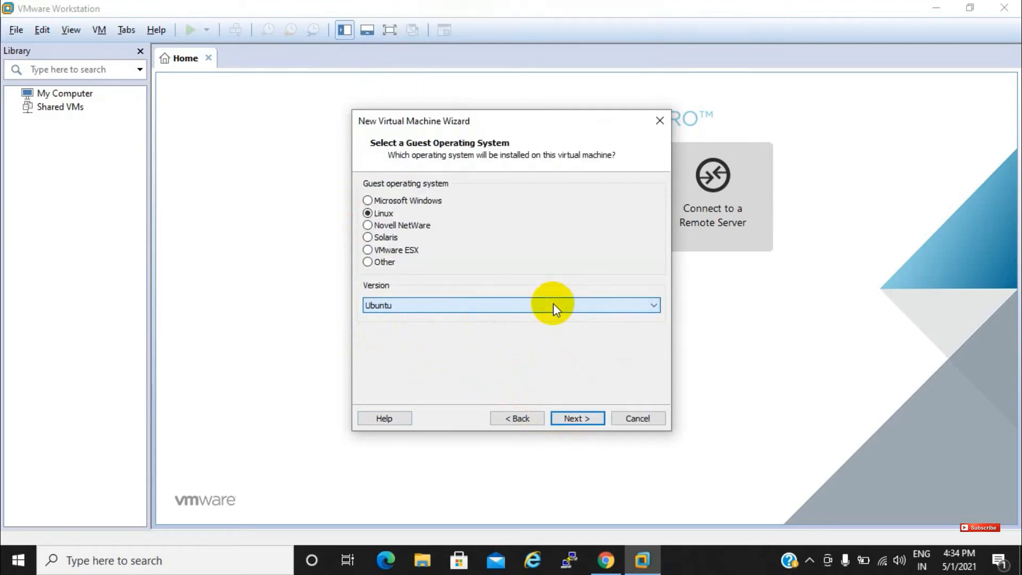
click(554, 305)
click(553, 305)
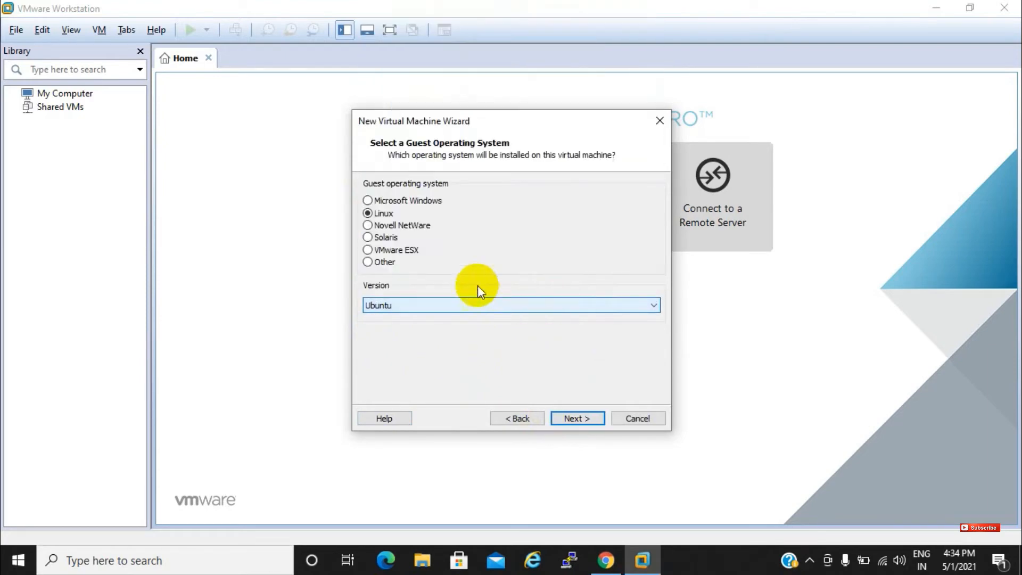
click(562, 417)
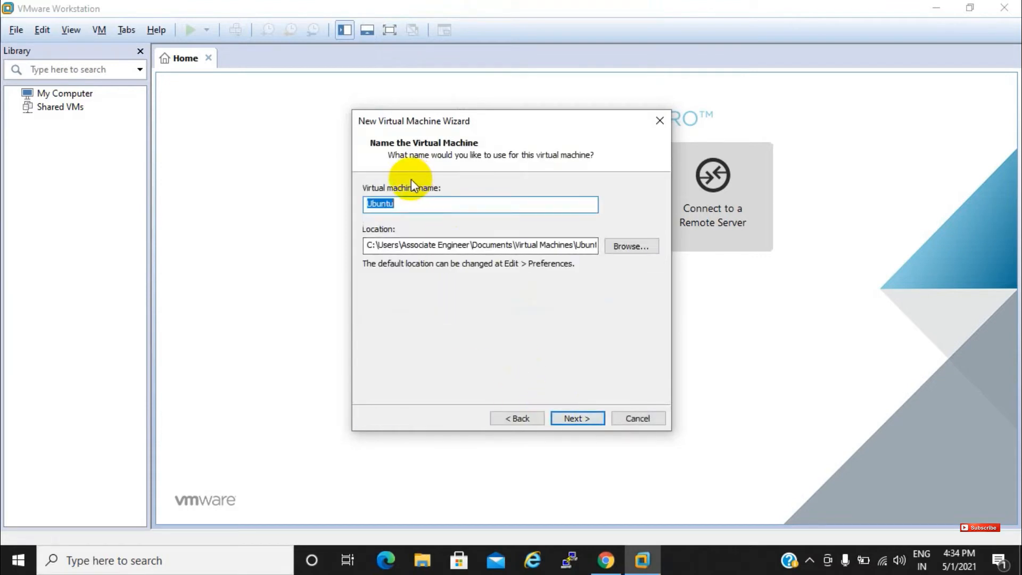
Name the VM 'Vmware 6.5', set 2 cores per processor, and raise memory toward 4 GB
text(Vmware 6.5)
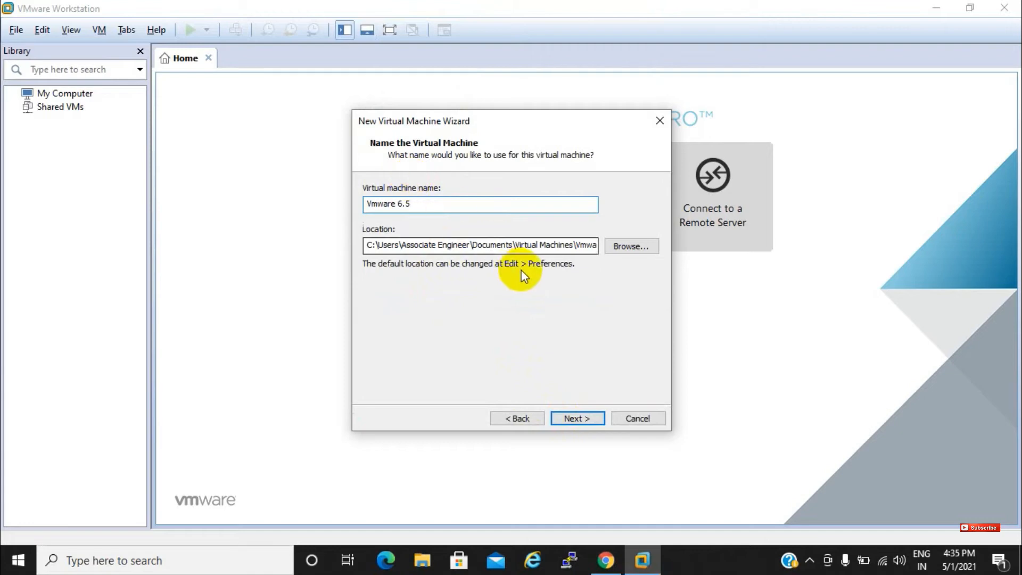
click(584, 420)
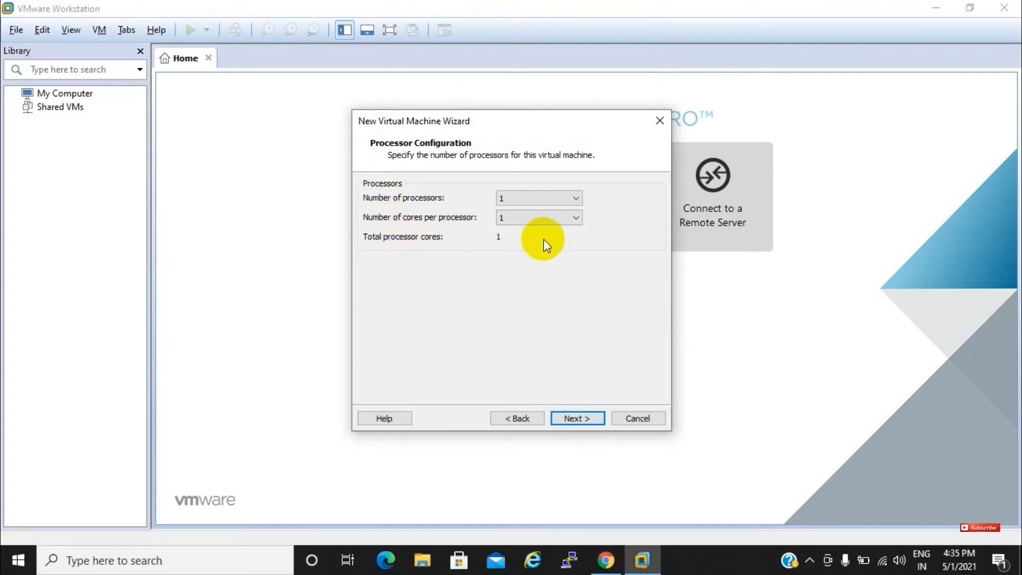
click(553, 221)
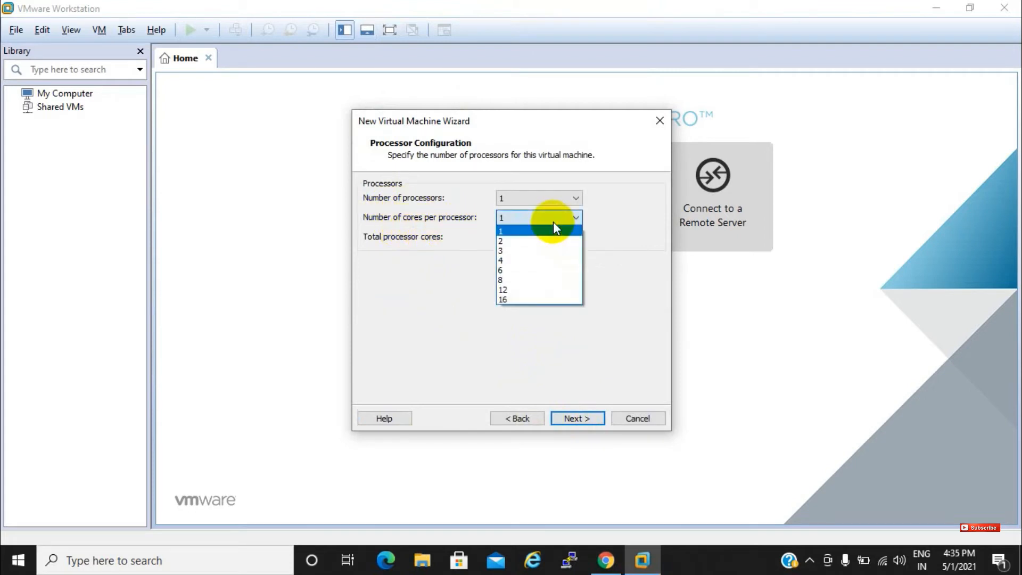
click(518, 246)
click(579, 417)
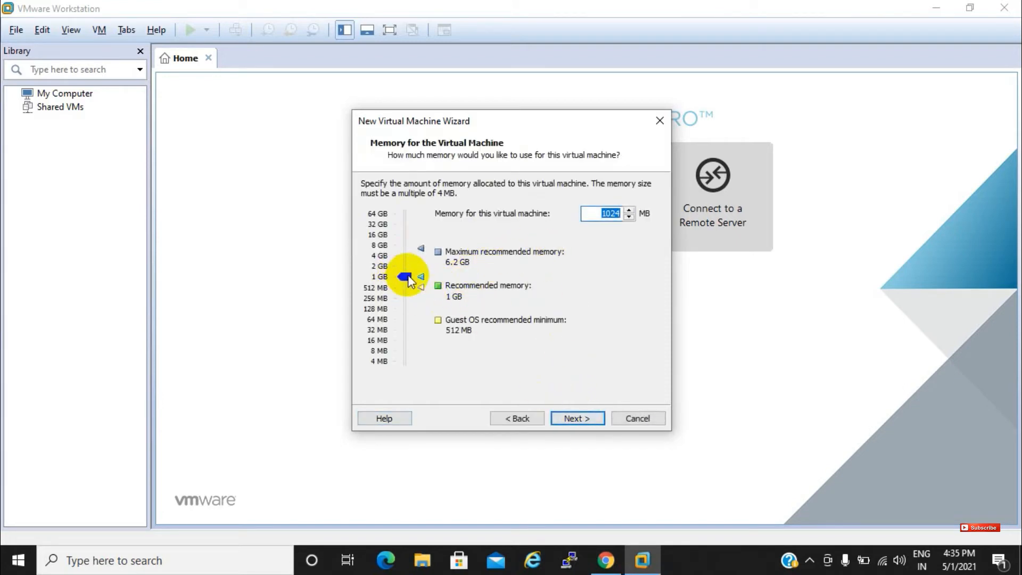
drag(408, 276, 404, 256)
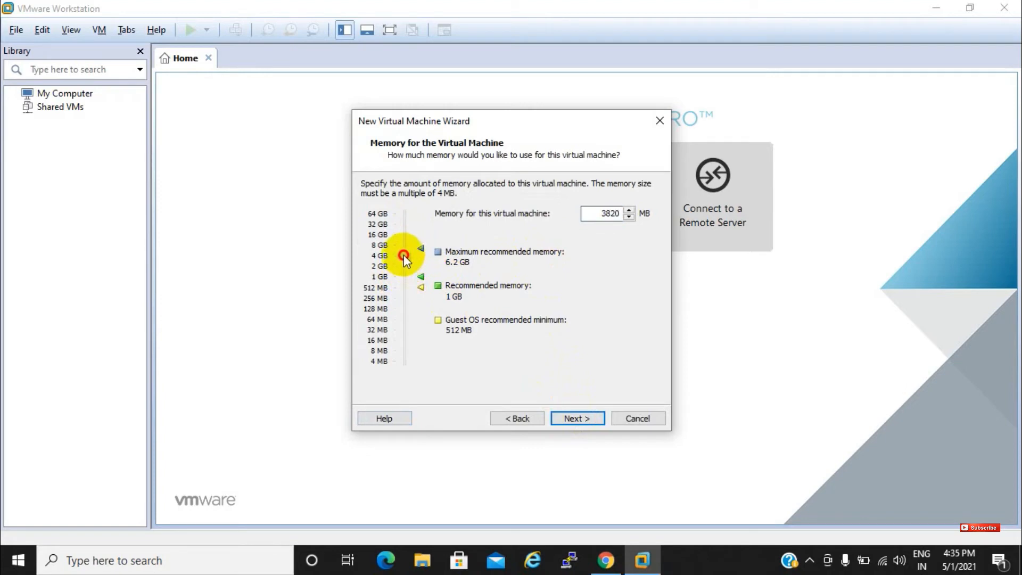
Go back and change the guest operating system to VMware ESX
click(525, 414)
click(525, 414)
click(525, 414)
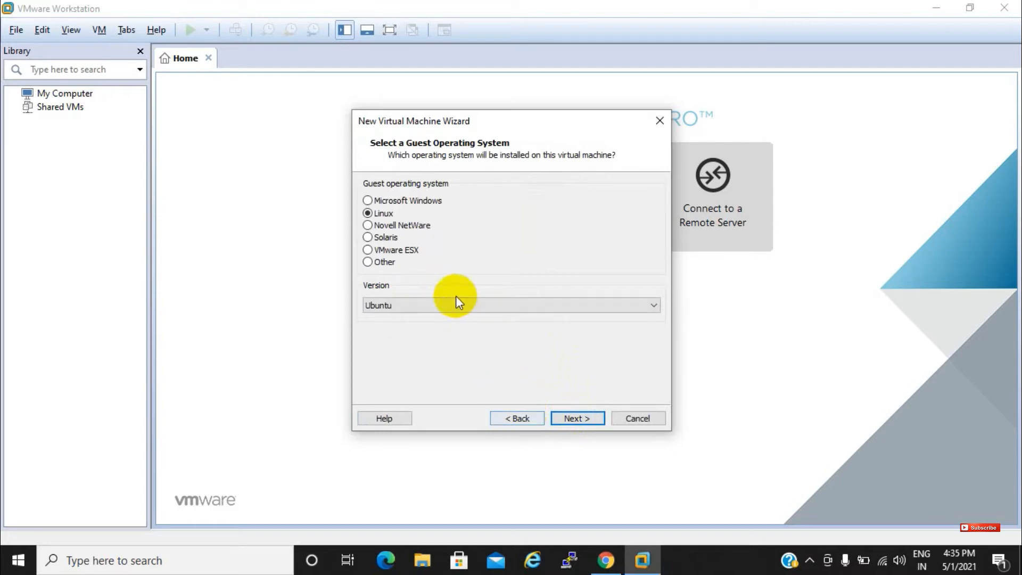
click(368, 250)
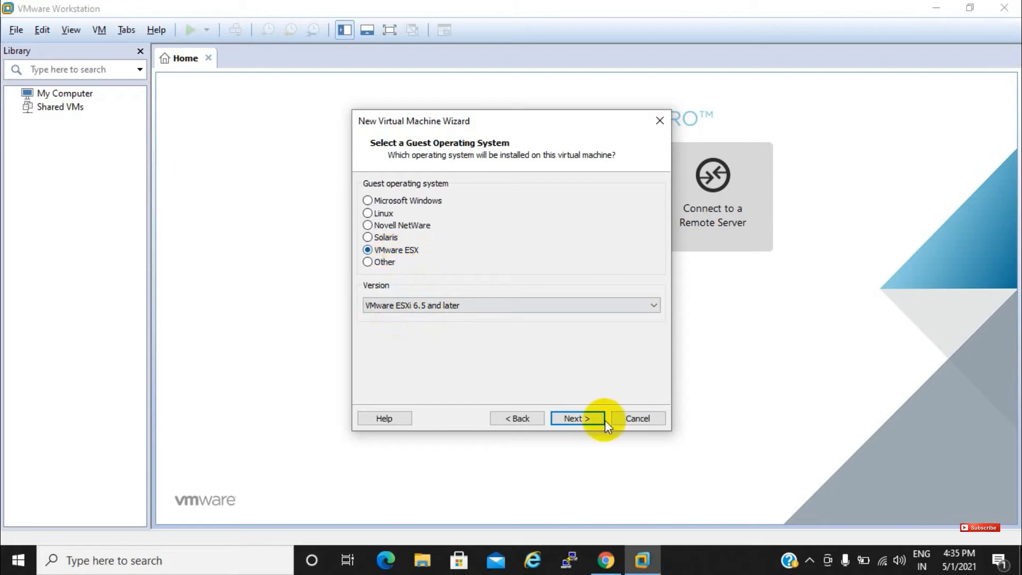
click(590, 421)
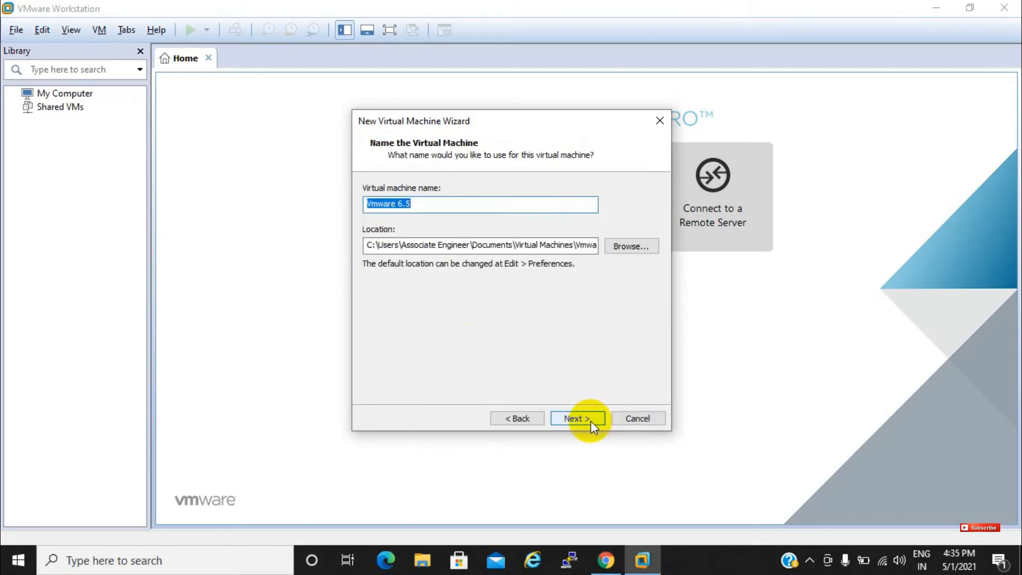
Keep 4096 MB memory, NAT, Paravirtualized SCSI and a new 40 GB disk, then create the VM
click(584, 421)
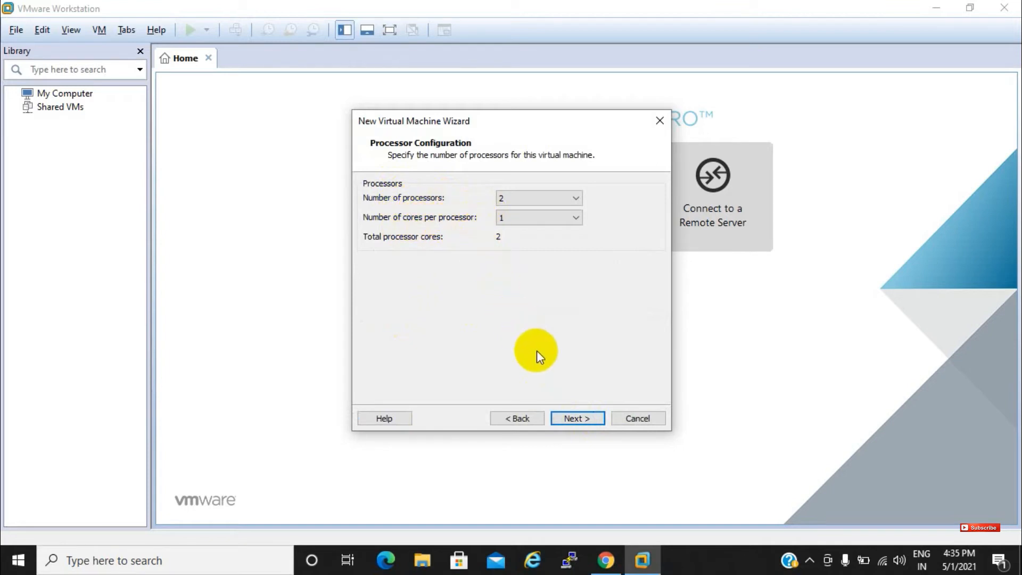
click(564, 416)
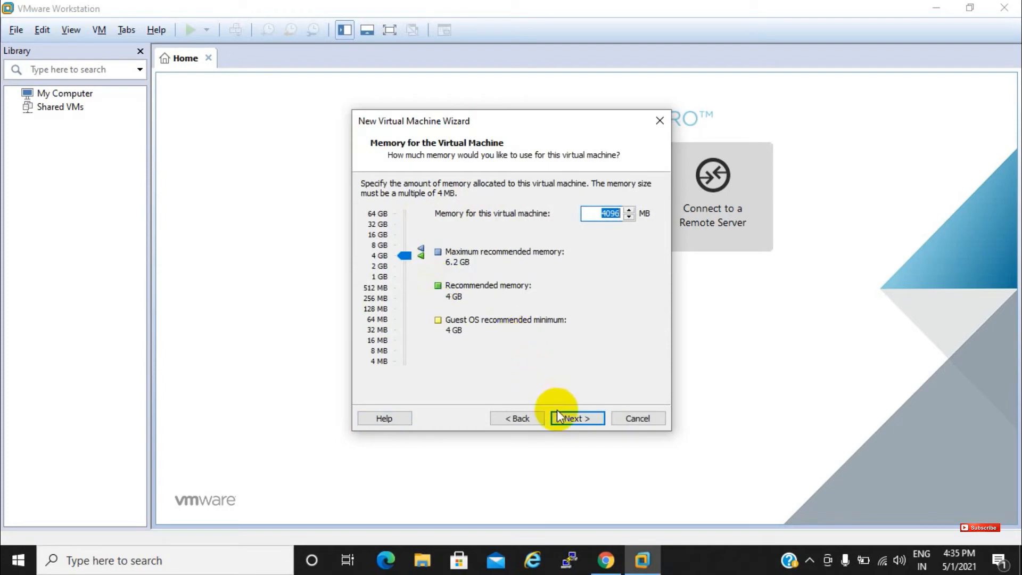
click(560, 418)
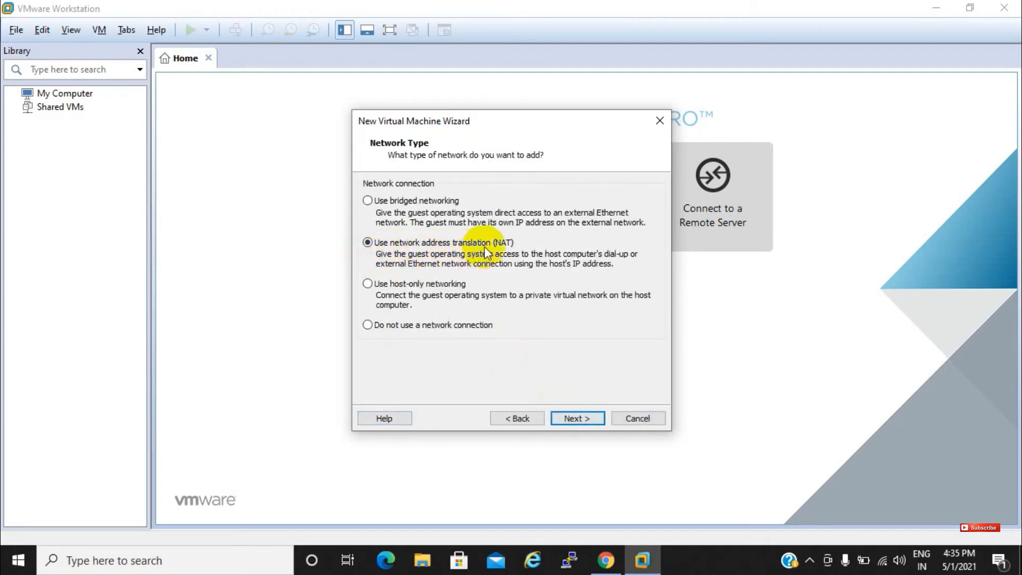
click(571, 418)
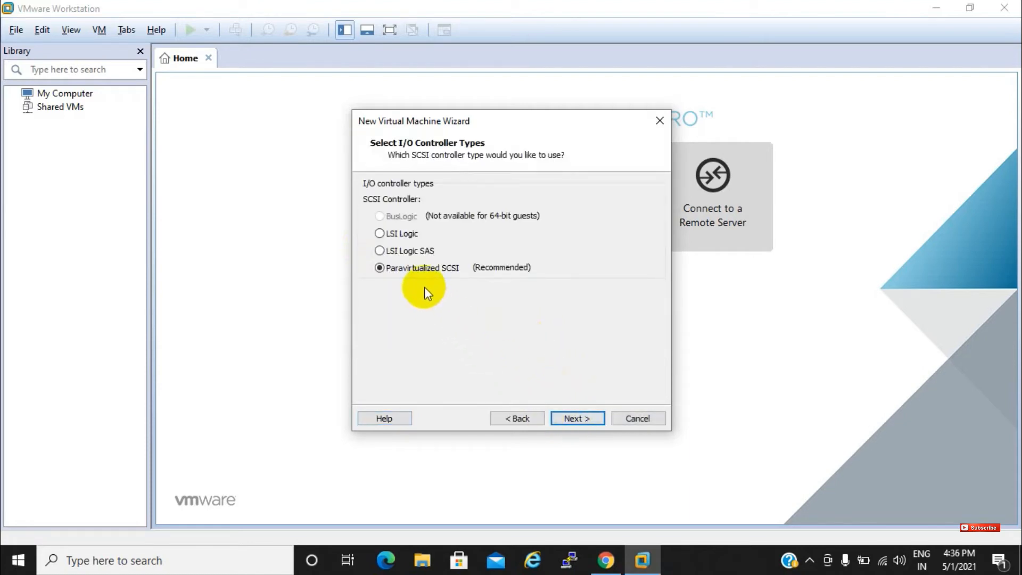
click(564, 417)
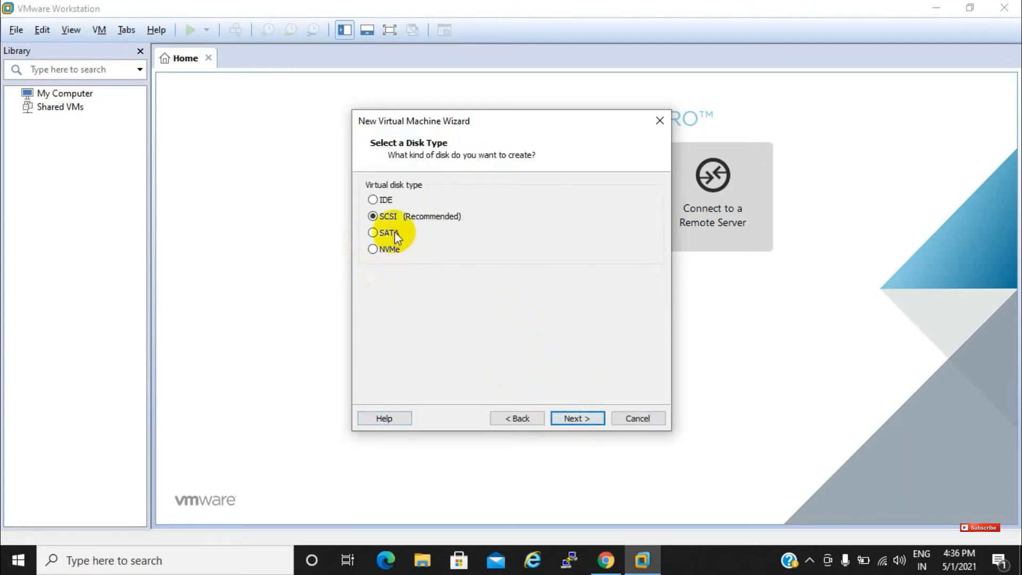
click(566, 418)
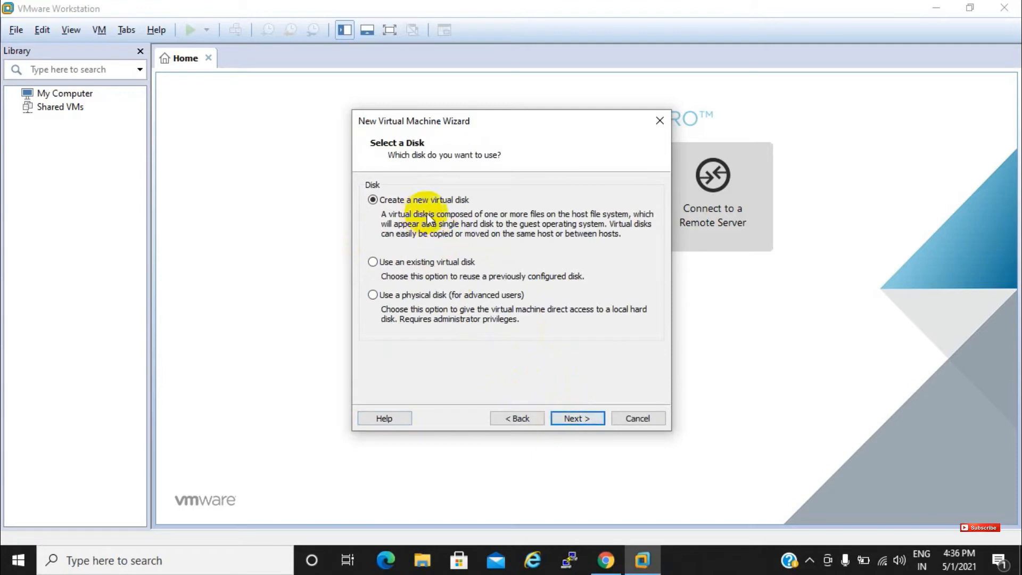
click(582, 423)
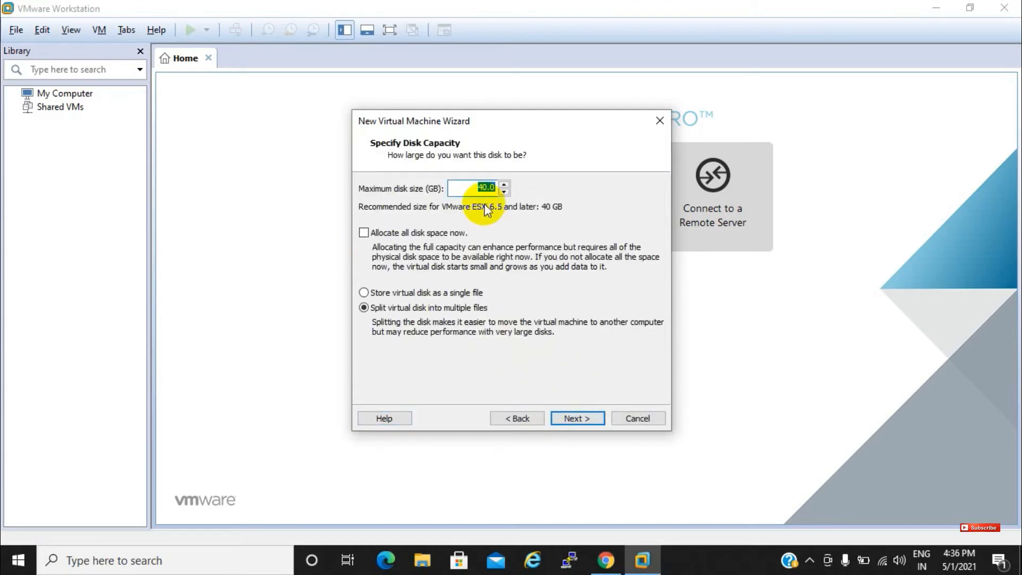
click(567, 418)
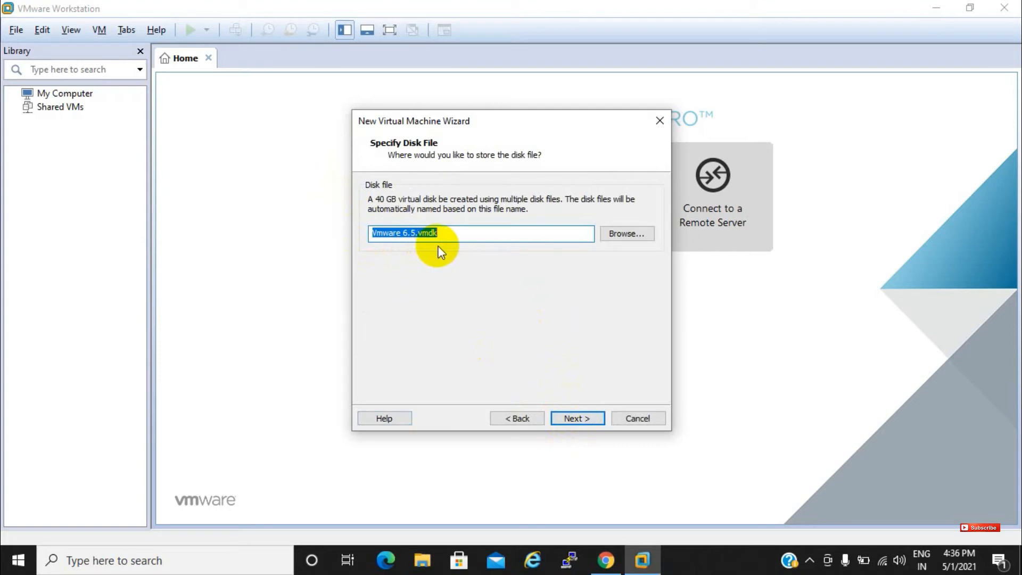
click(572, 418)
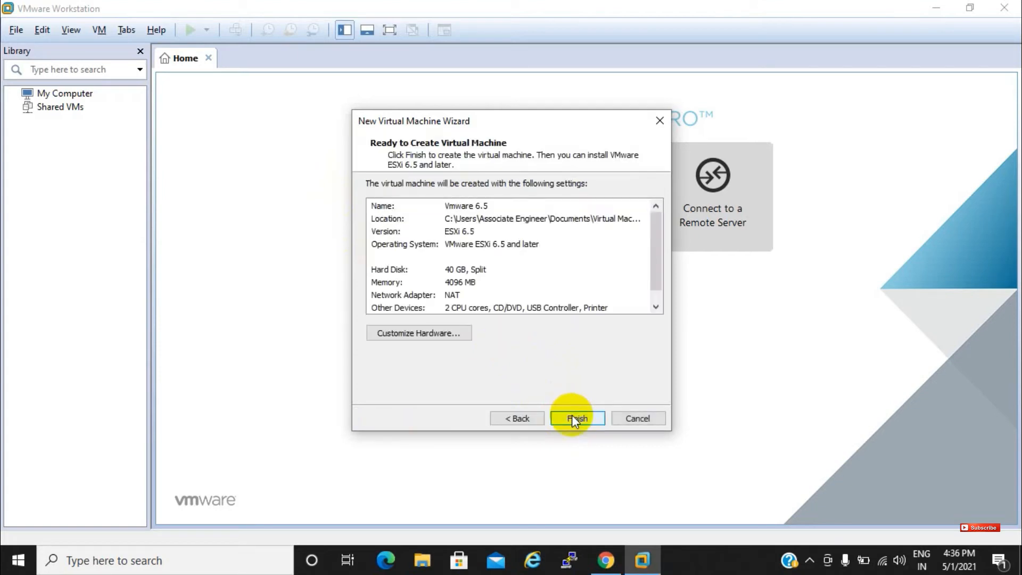
click(572, 415)
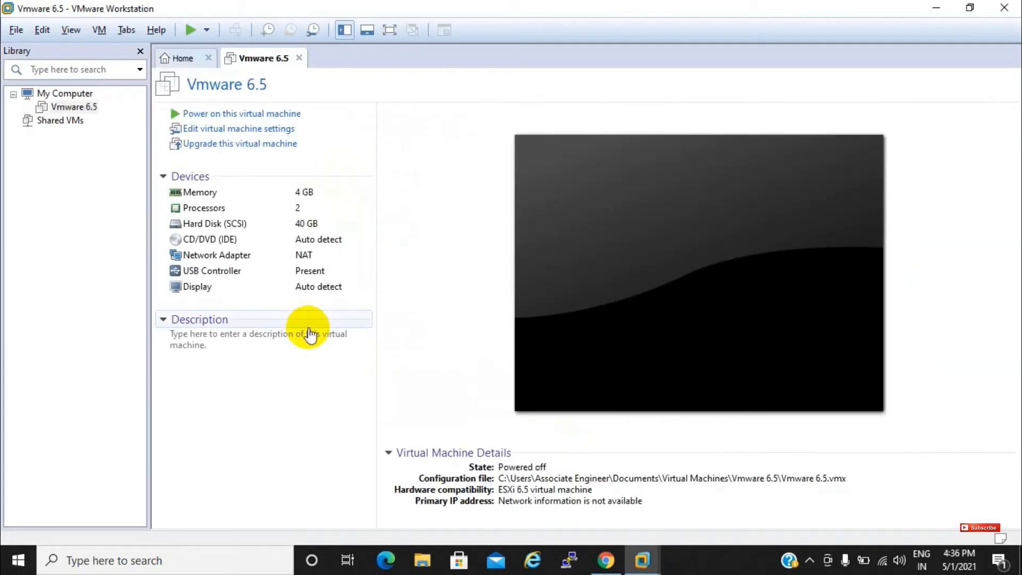
Power on the Vmware 6.5 machine and answer the CD/DVD and removable devices prompts
click(222, 116)
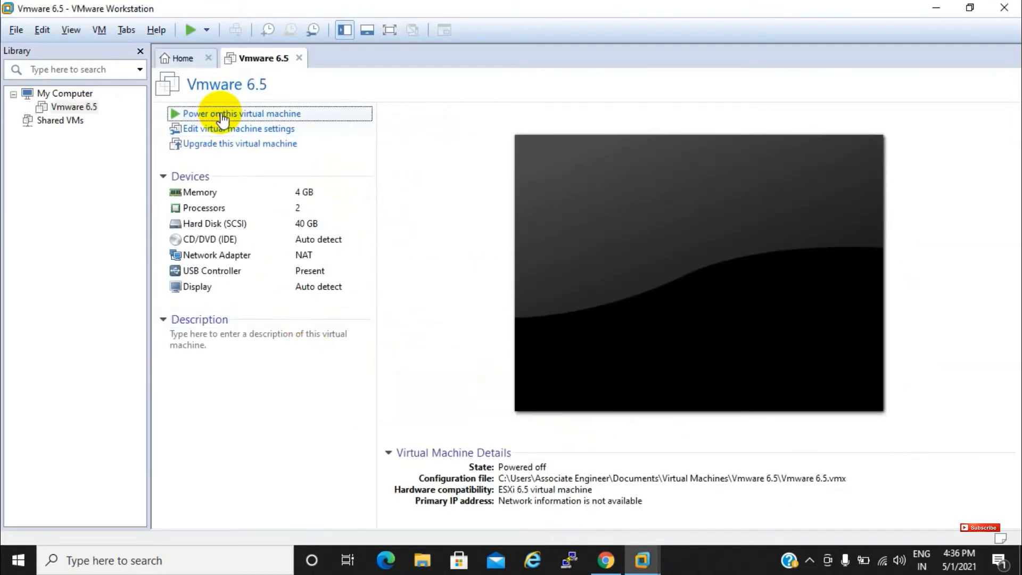
click(604, 247)
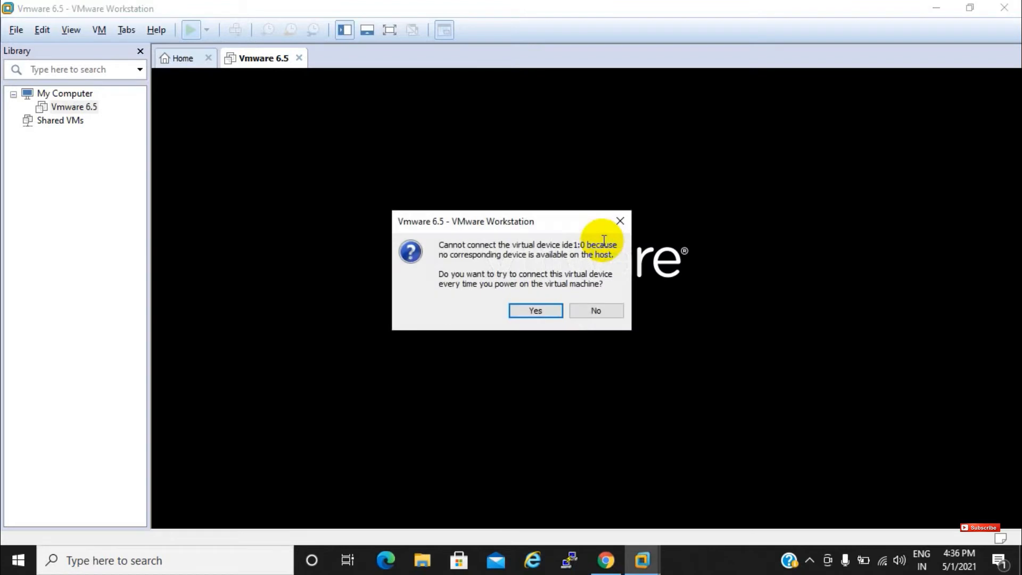
click(545, 315)
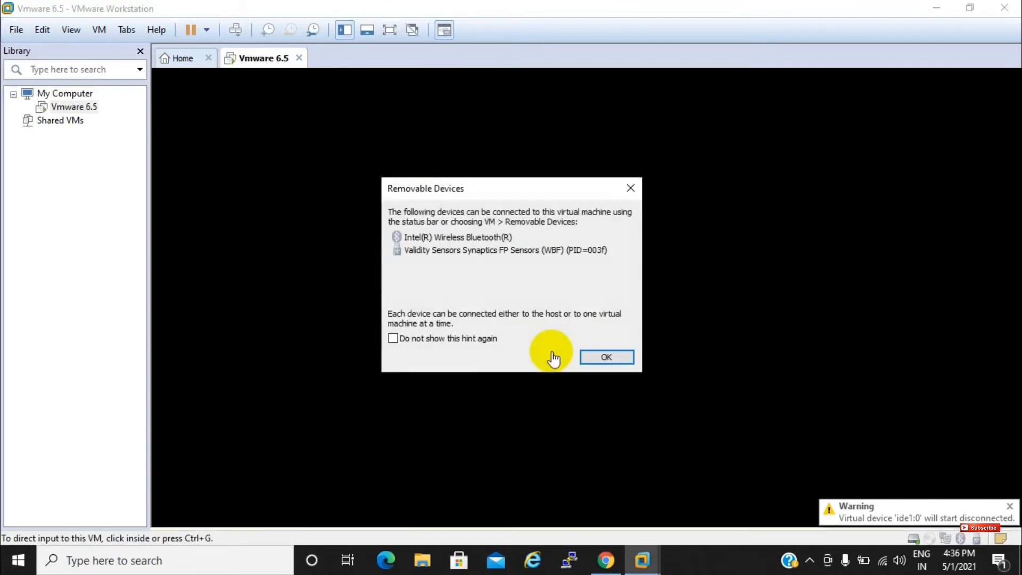
click(608, 358)
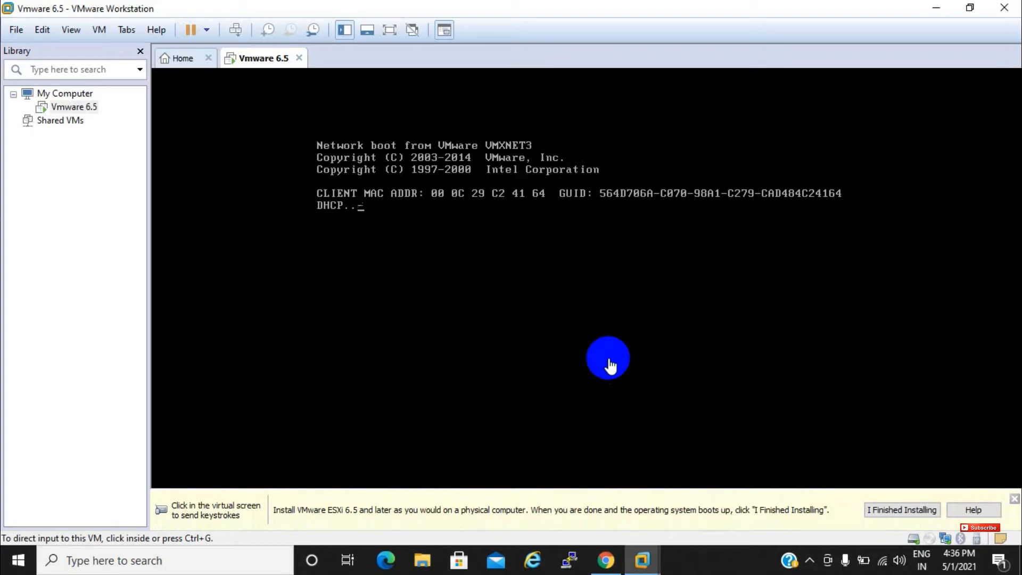
Shut down the Vmware 6.5 guest so the machine is powered off
right_click(84, 107)
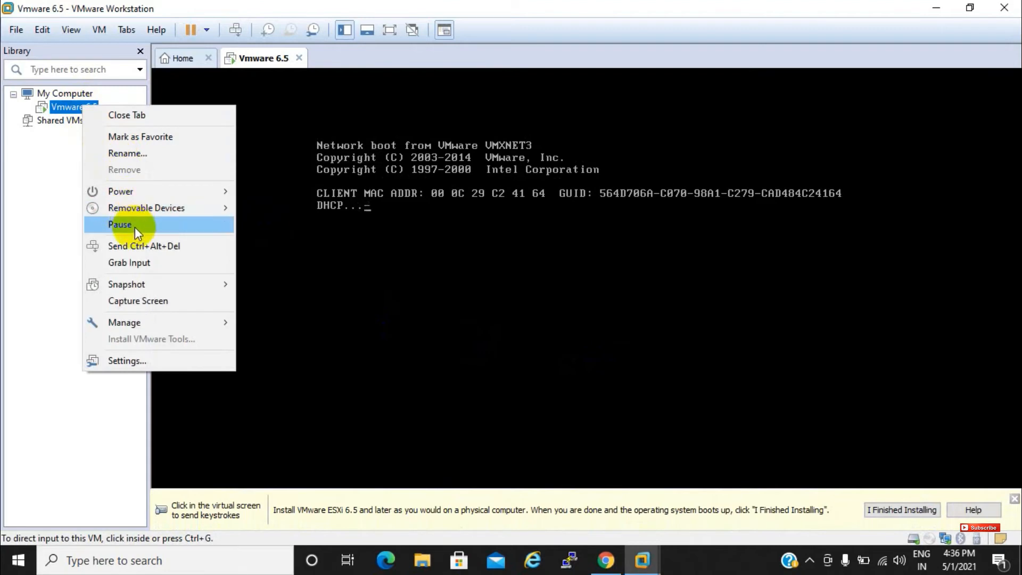
mouse_move(144, 213)
mouse_move(144, 194)
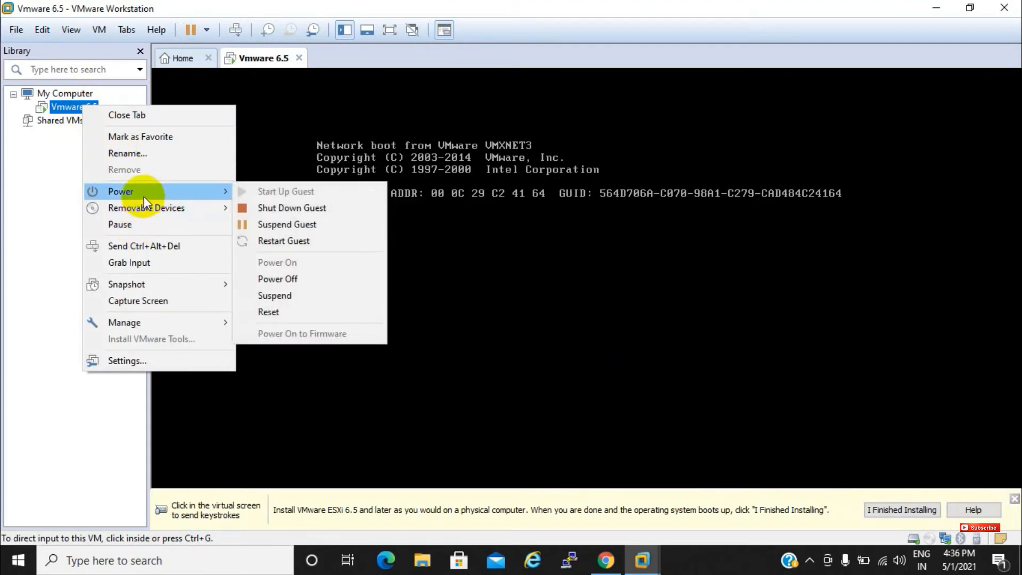
click(273, 210)
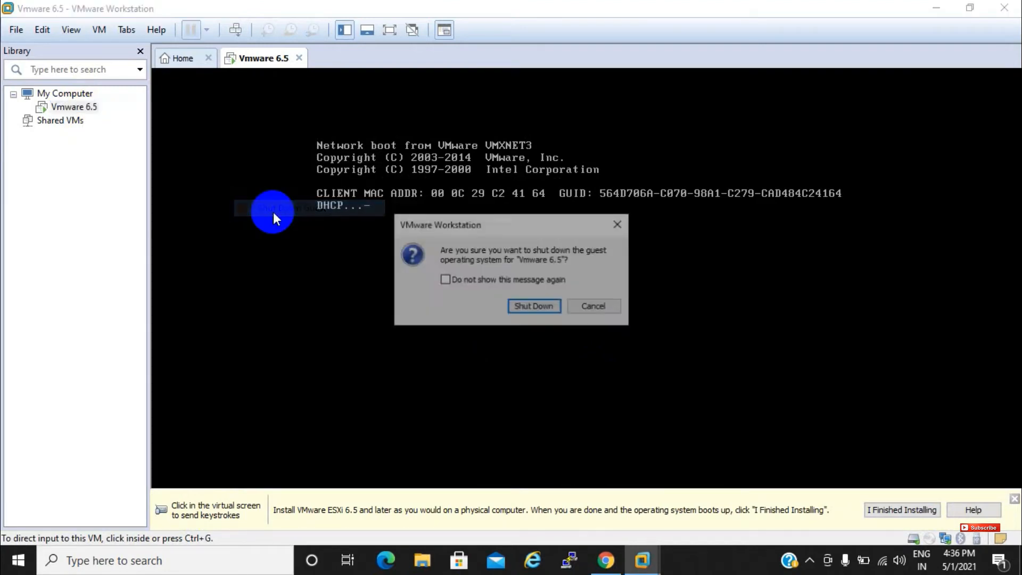
click(533, 307)
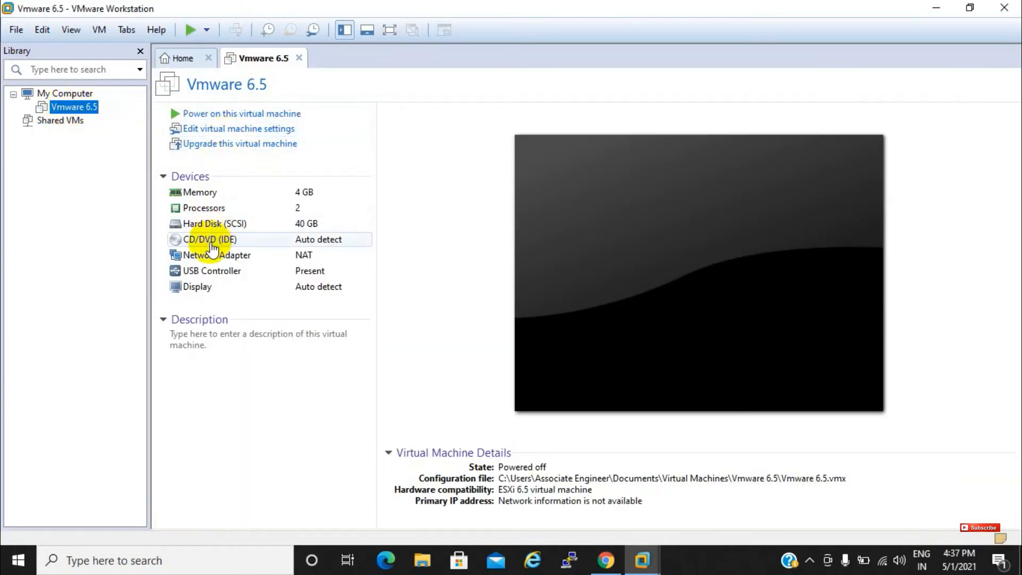
Set the CD/DVD drive to the ESXi 6.5.0 installer ISO from Desktop\vCenter ISO and save
click(212, 242)
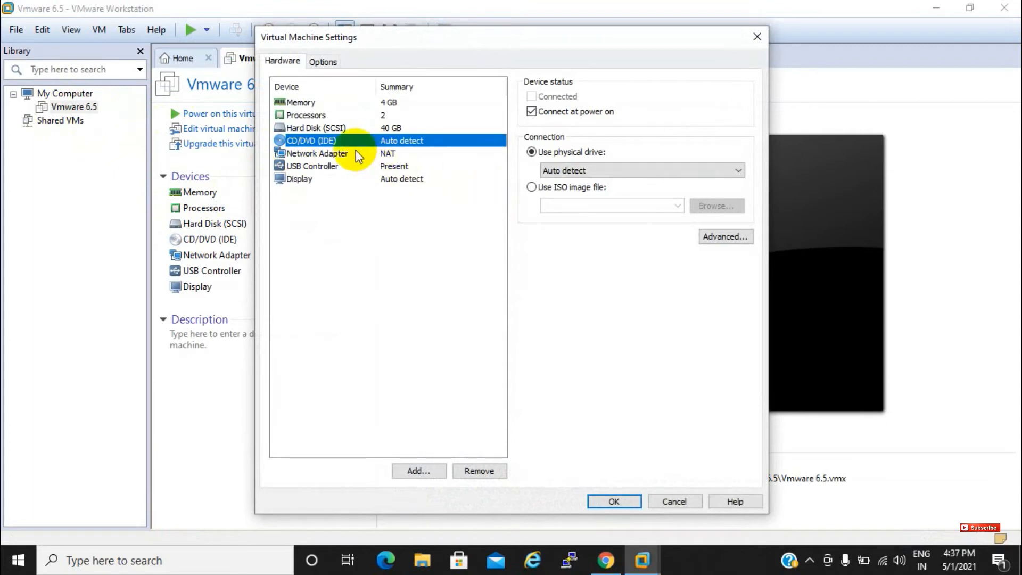
click(531, 188)
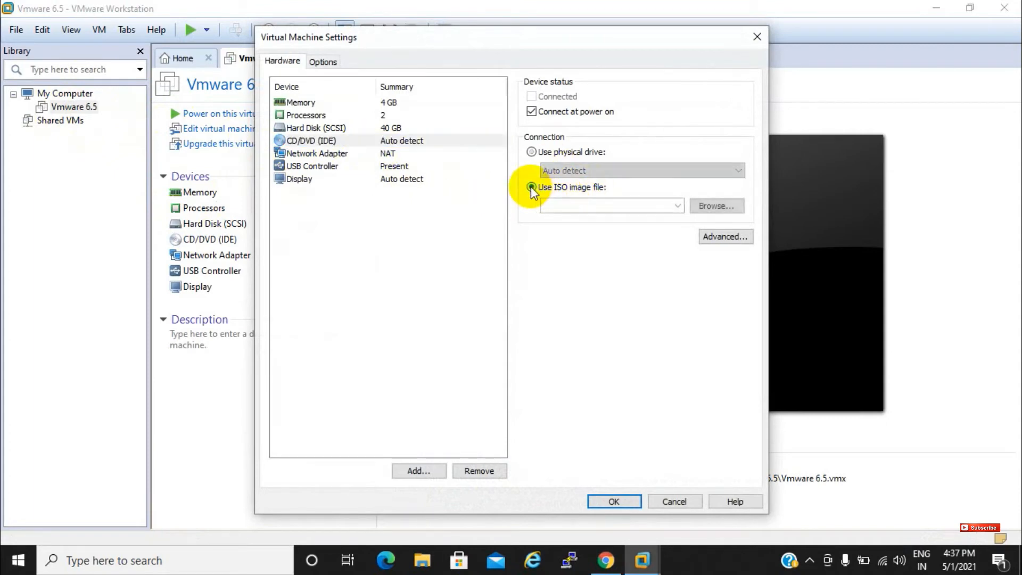
click(711, 207)
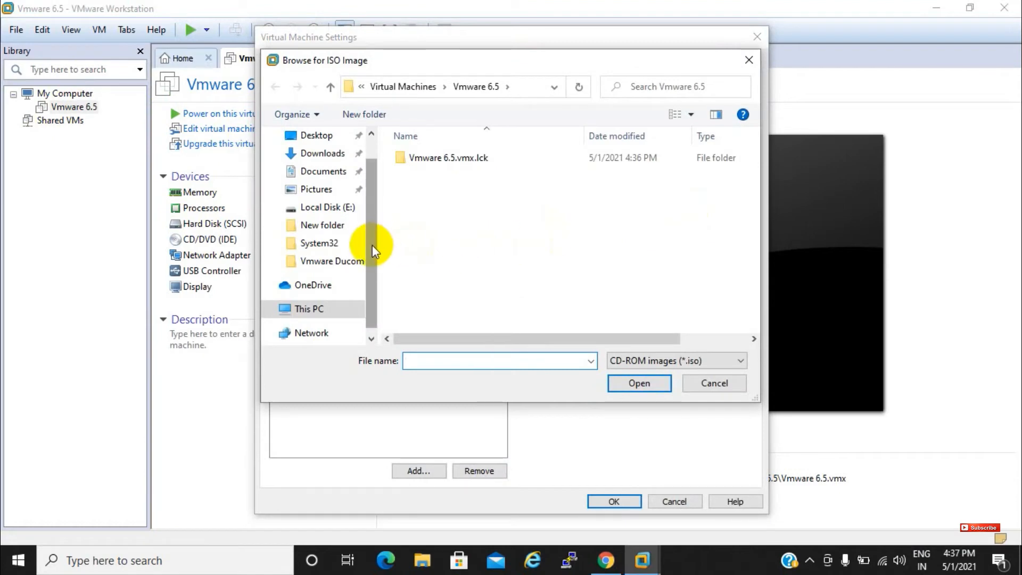
drag(369, 232, 363, 168)
click(315, 166)
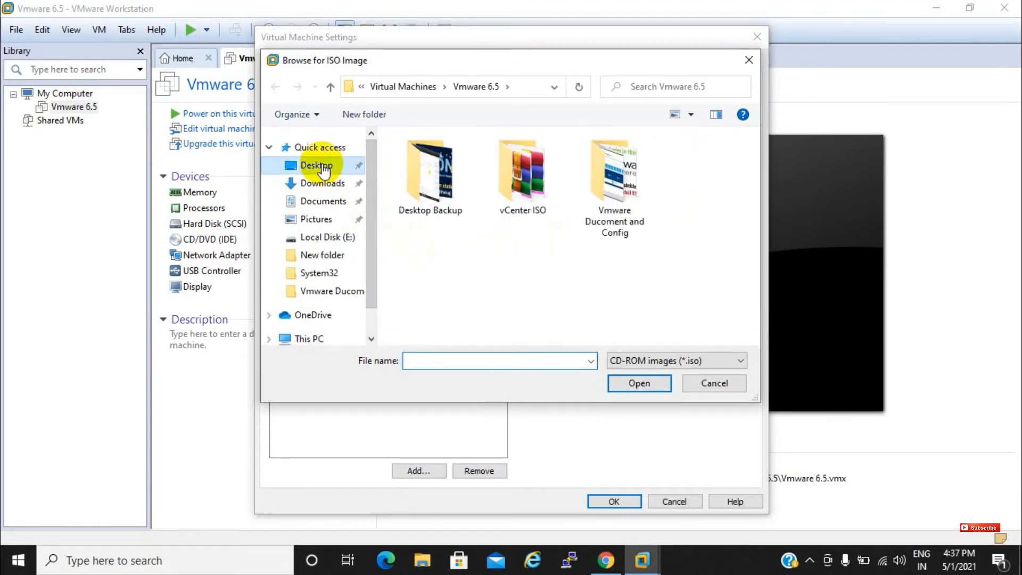
double_click(516, 189)
click(491, 159)
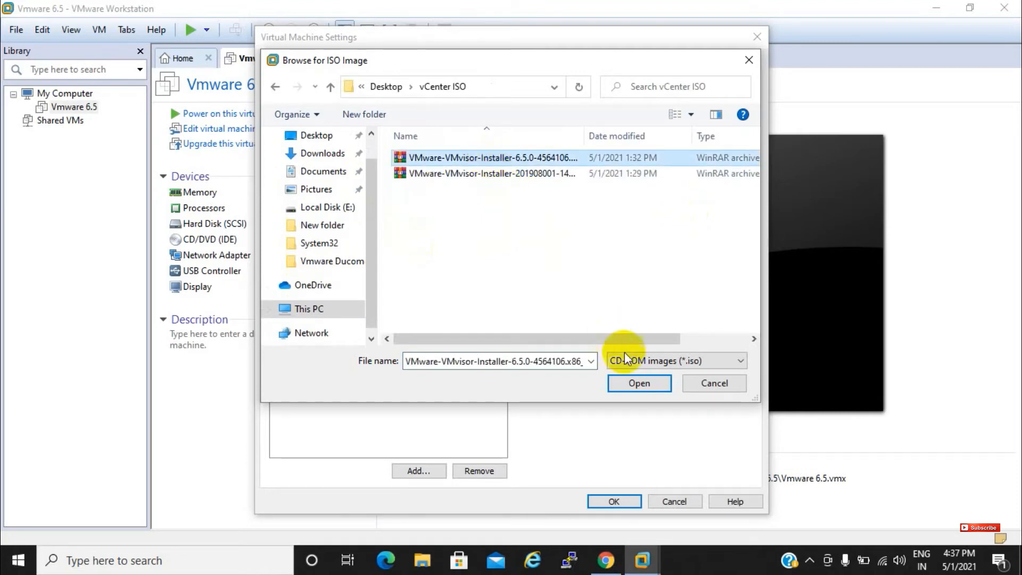
click(627, 384)
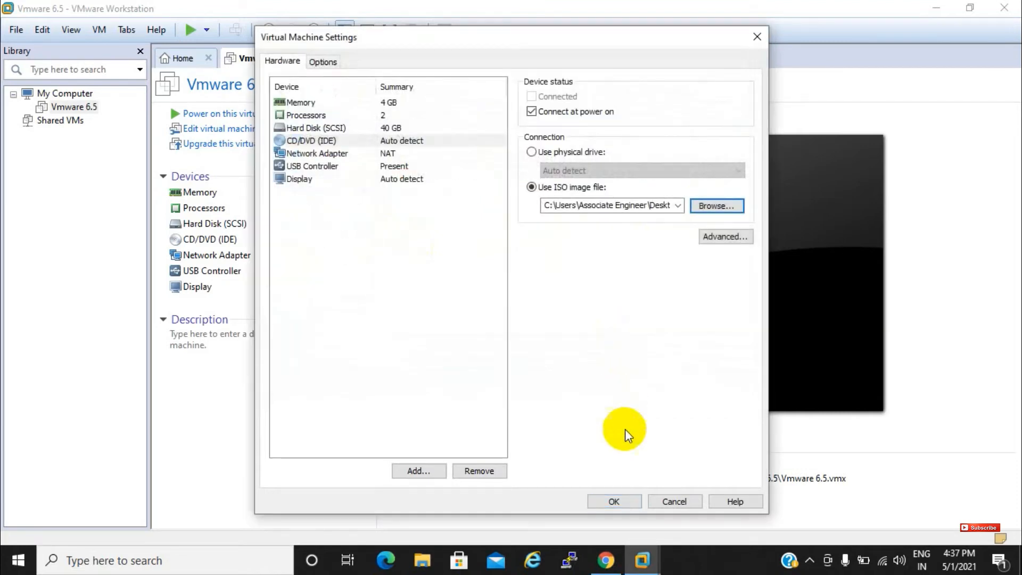
click(617, 501)
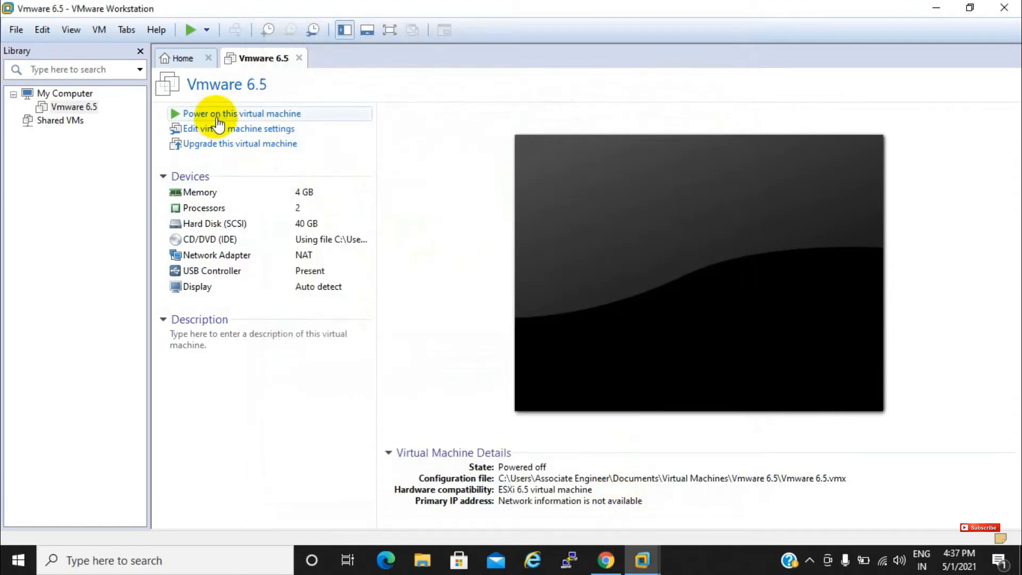
Power on the VM, dismiss the removable devices hint, hide the library, and go full screen
click(218, 119)
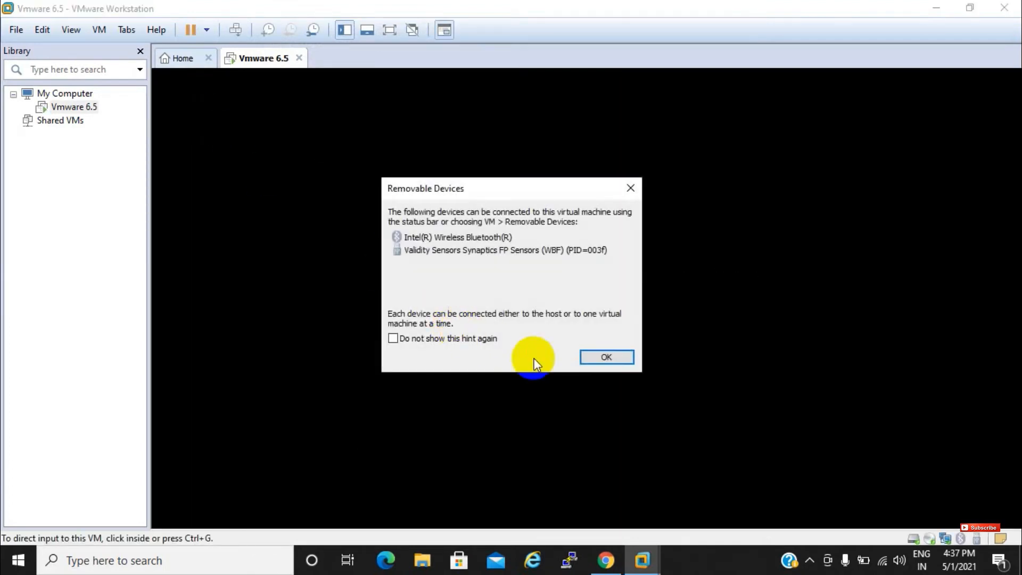
click(595, 358)
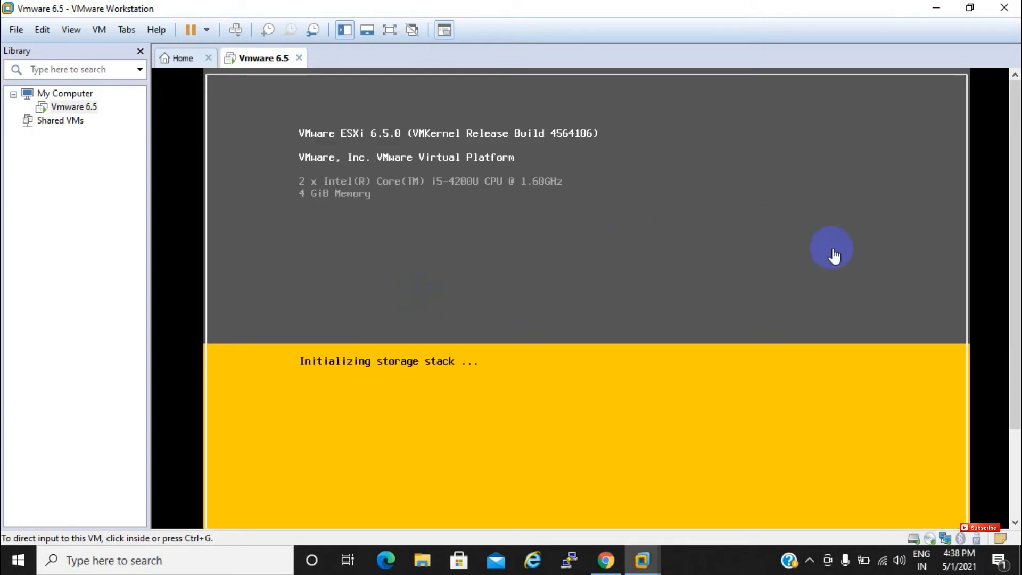
drag(1005, 278, 1013, 389)
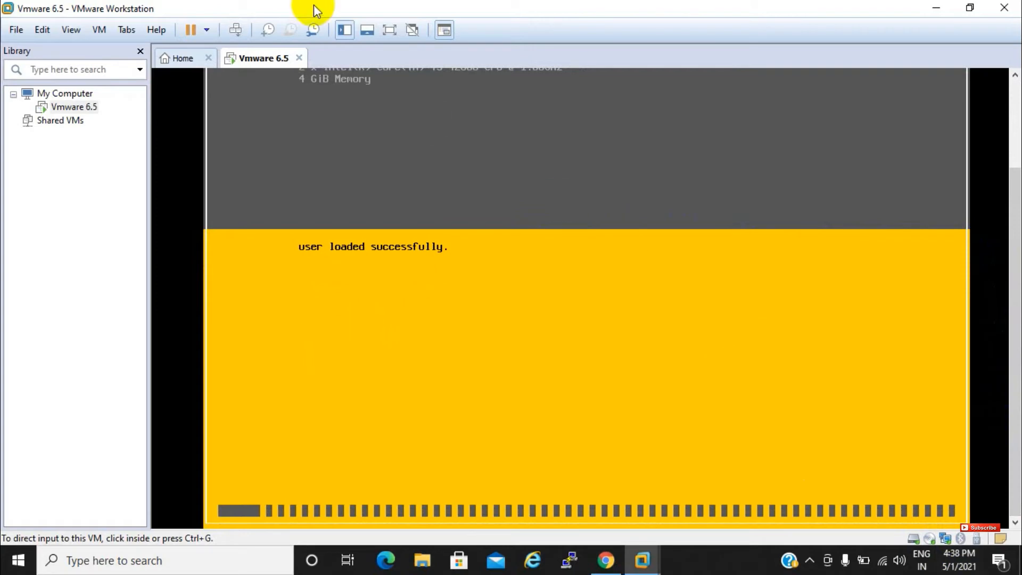
click(347, 34)
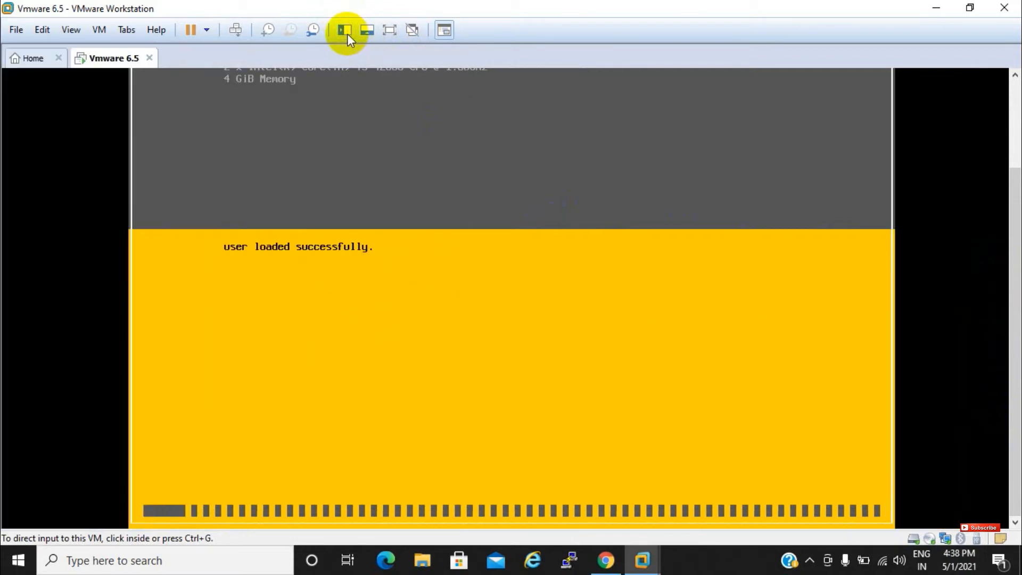
click(389, 30)
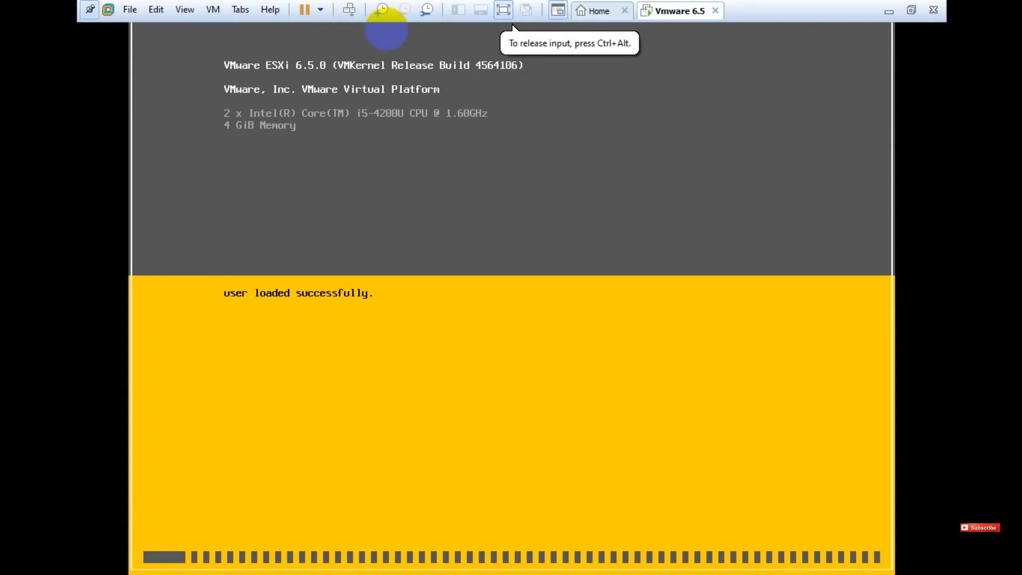
Release keyboard and mouse with Ctrl+Alt while the ESXi installer finishes loading
key(ctrl+alt)
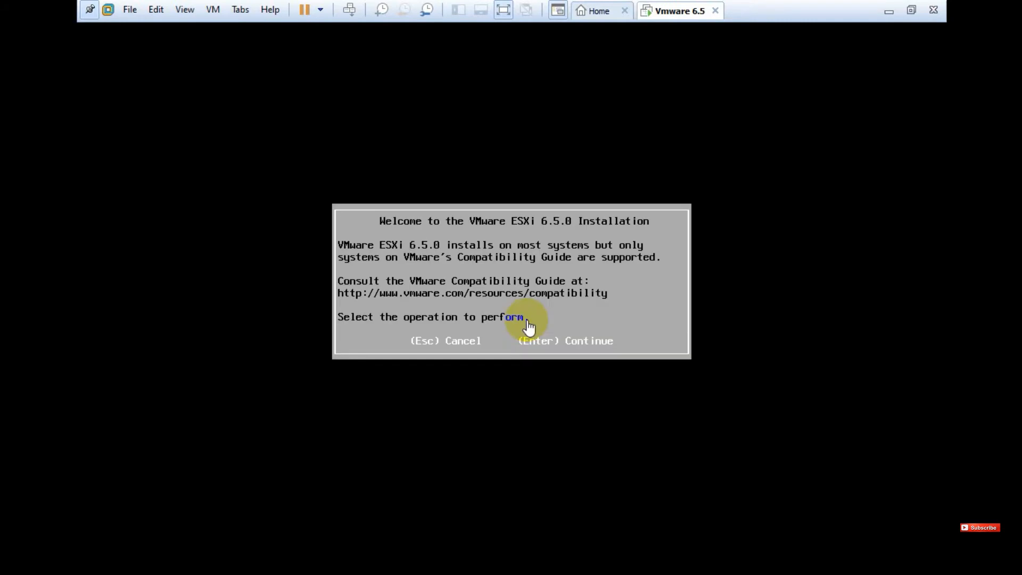
Accept the ESXi EULA, install to the 40 GB local disk, and keep the US Default keyboard
click(572, 364)
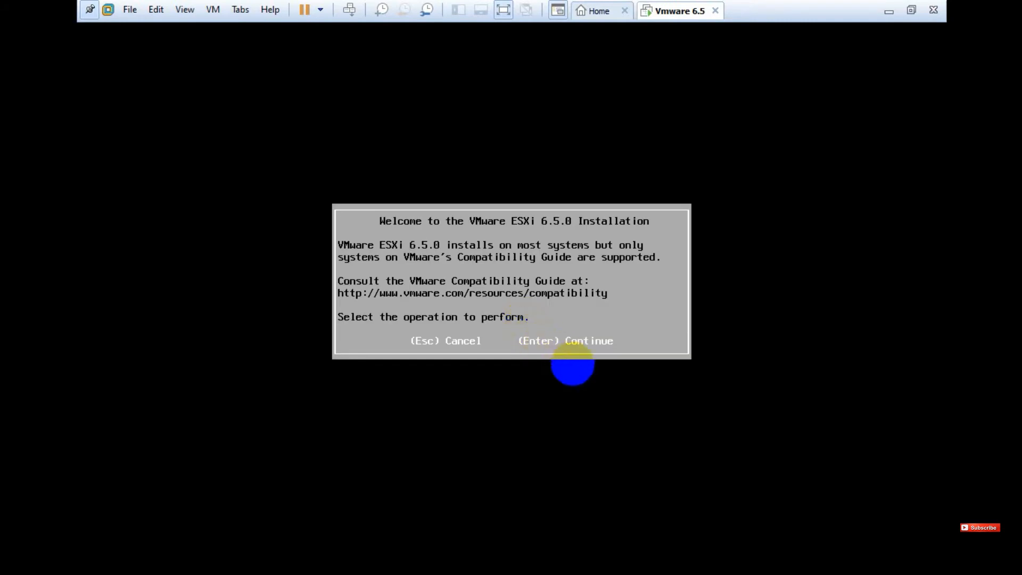
key(Return)
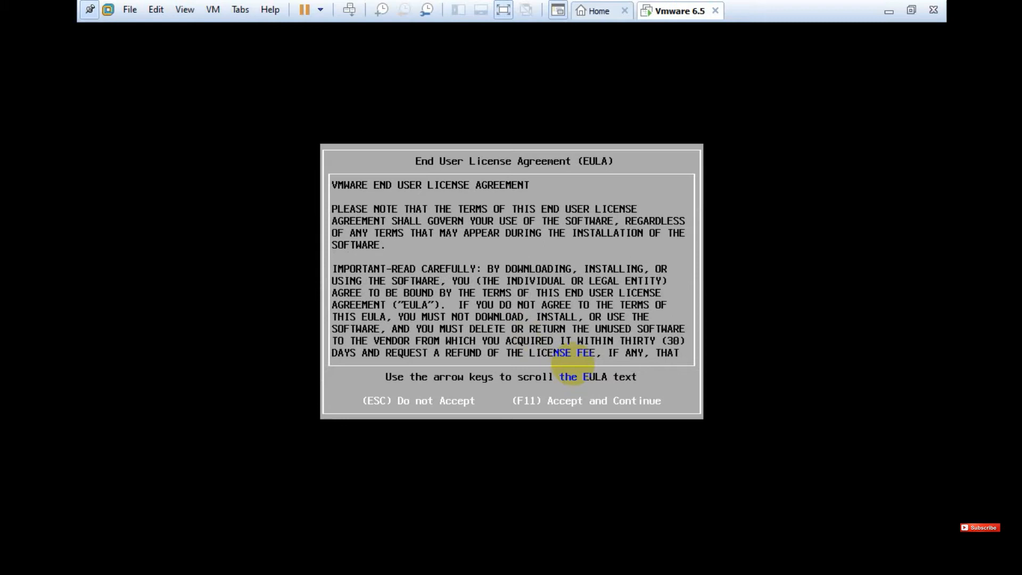
click(572, 364)
key(F11)
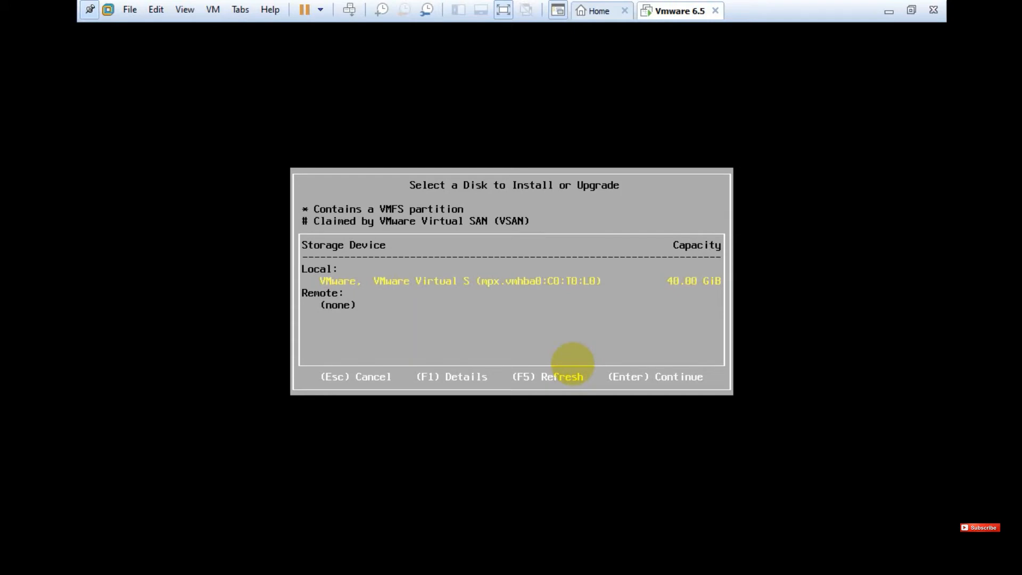
key(Return)
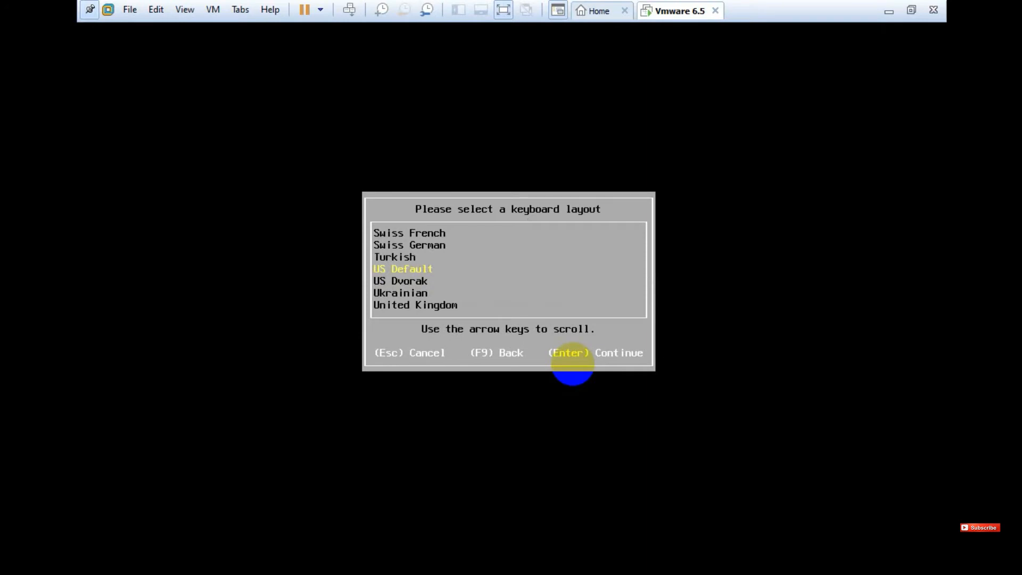
key(Return)
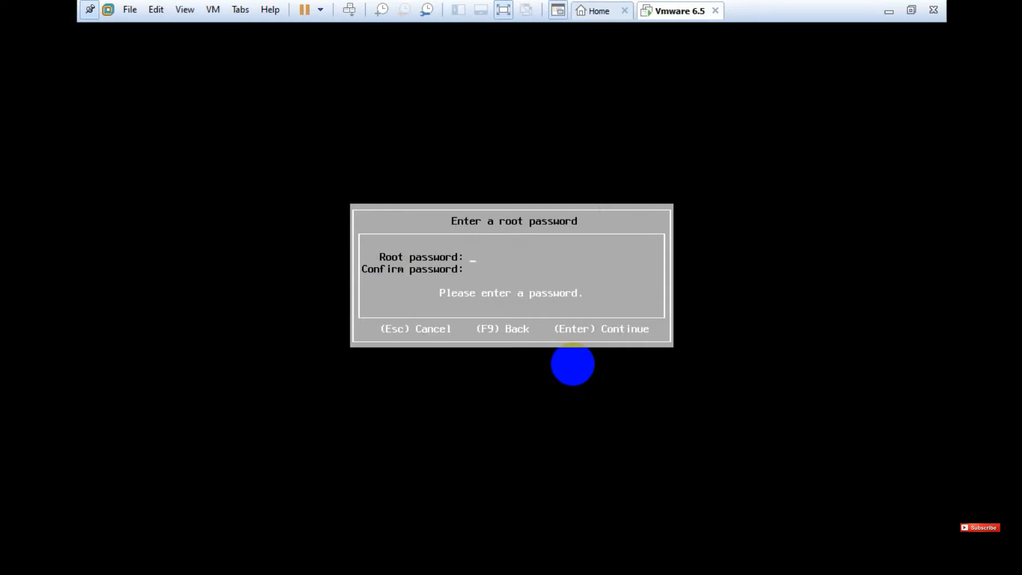
Enter and confirm a matching ESXi root password to reach the Confirm Install screen
text(***)
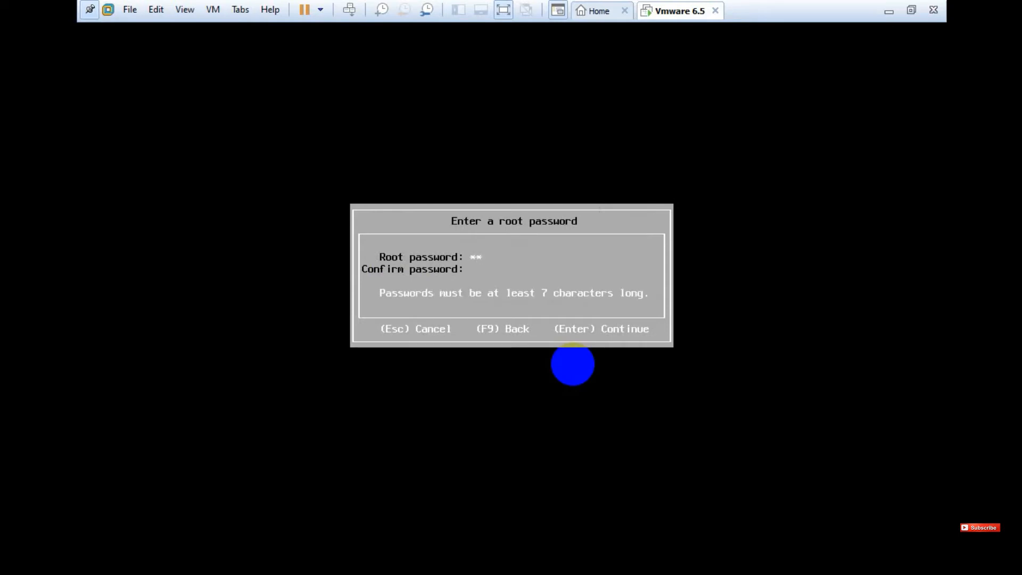
text(******)
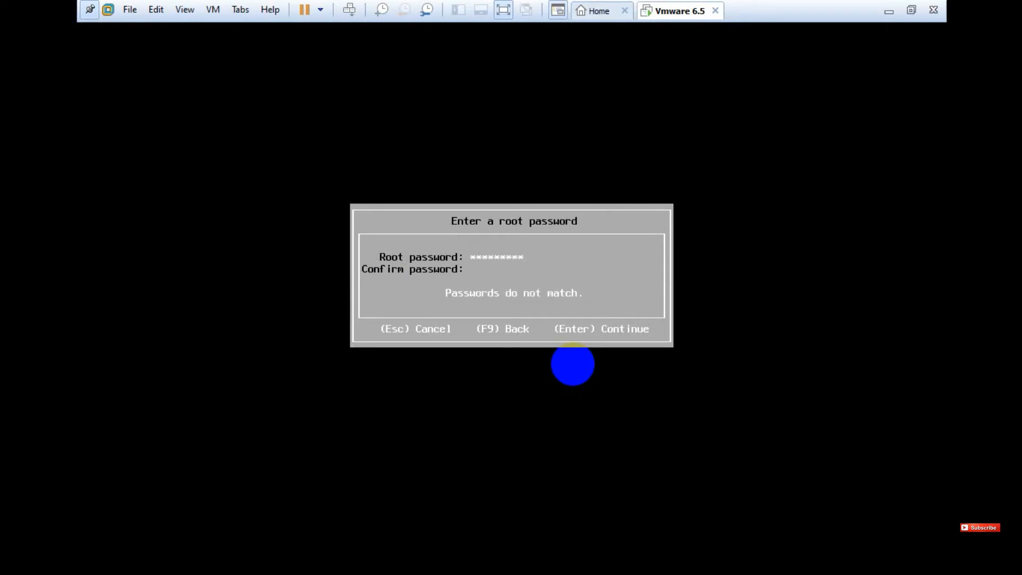
text(*********)
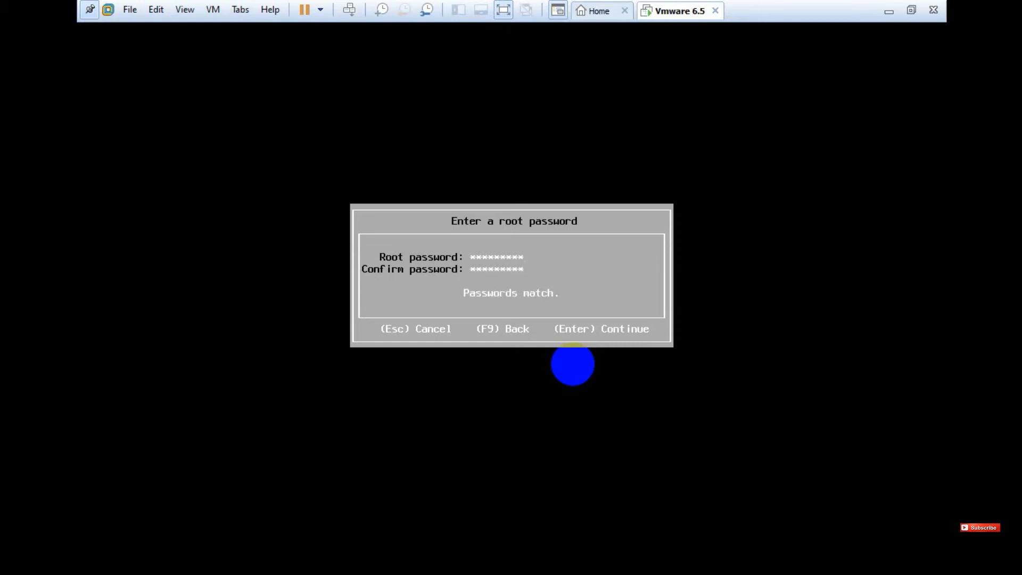
key(Return)
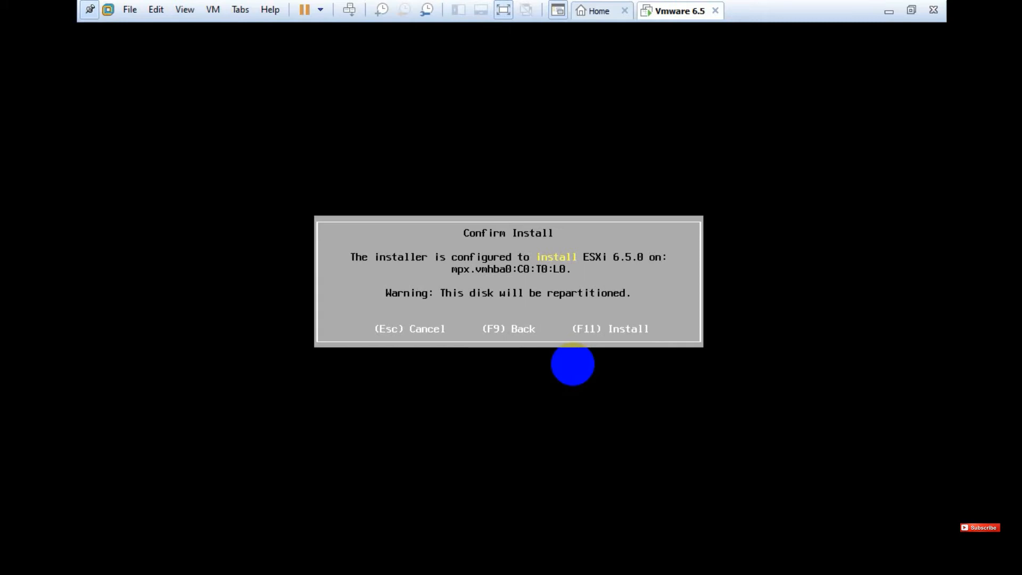
Install ESXi 6.5.0 on disk mpx.vmhba0:C0:T0:L0 and reboot the server when complete
key(F11)
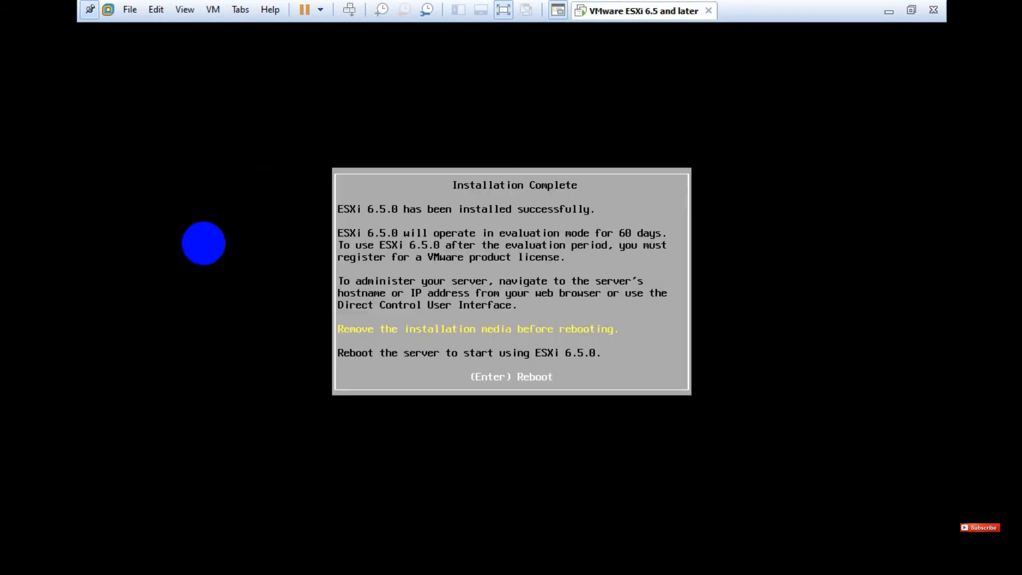
key(Return)
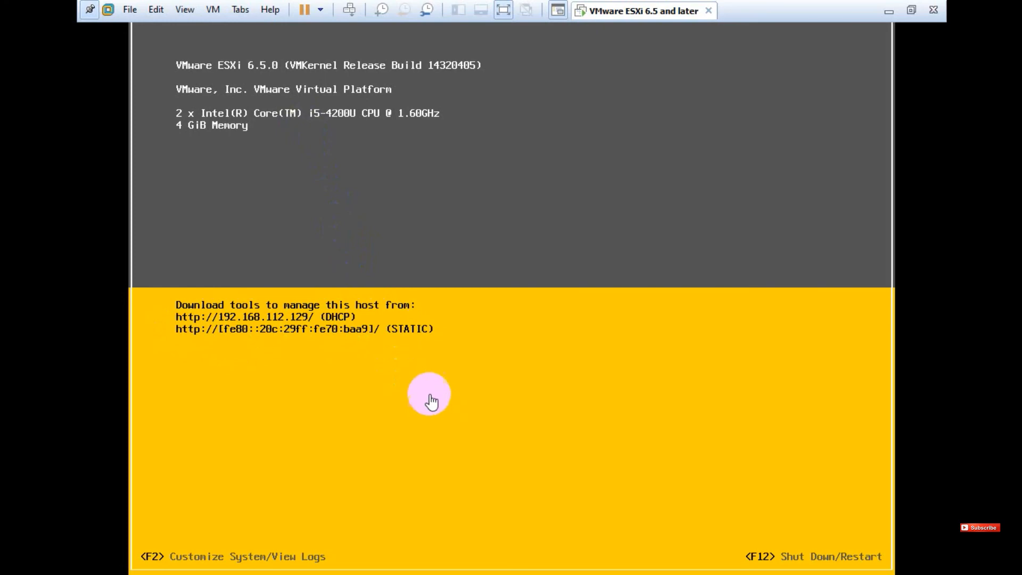
Exit full screen, minimize Workstation, and open the 'VMware Class 2 -New' presentation
click(503, 10)
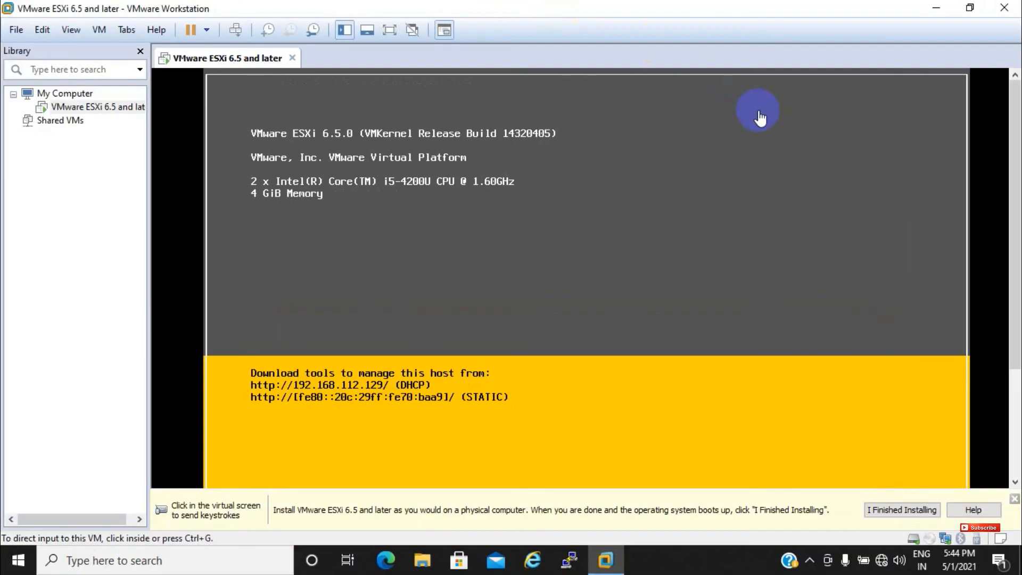
click(932, 9)
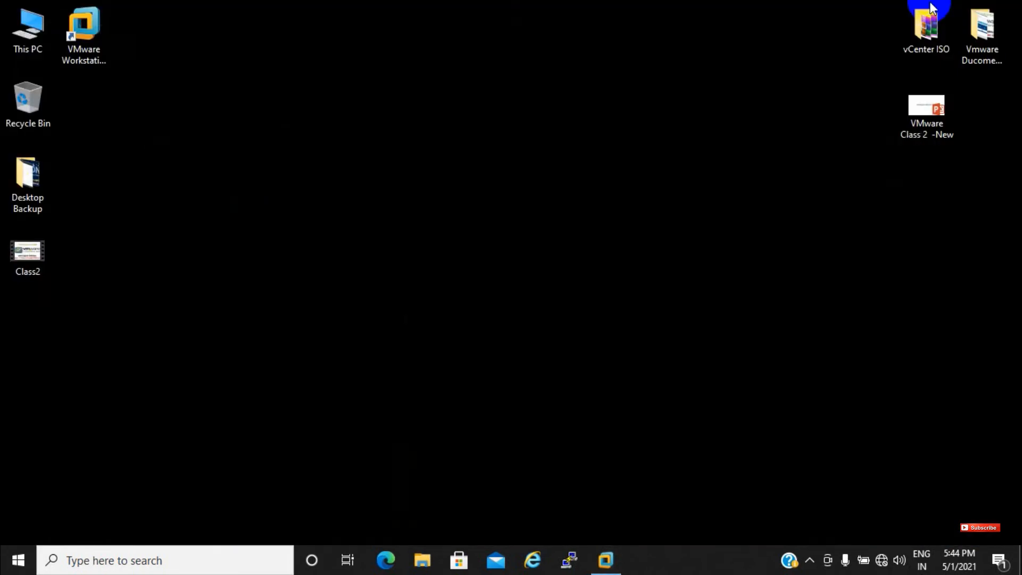
click(924, 134)
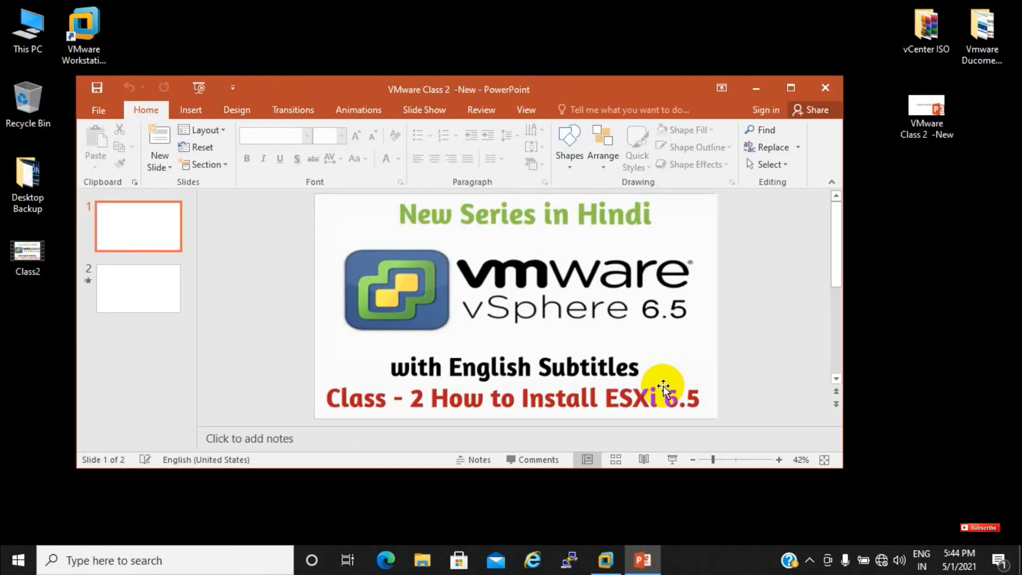
Present the web client access slide, revealing the Chrome, Internet Explorer and Firefox logos, then exit
click(681, 465)
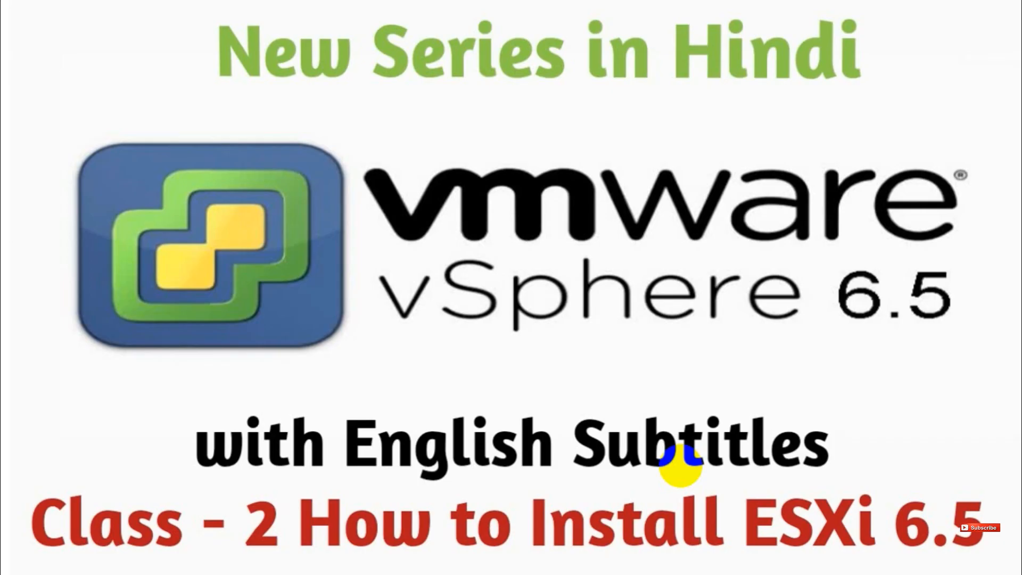
click(681, 465)
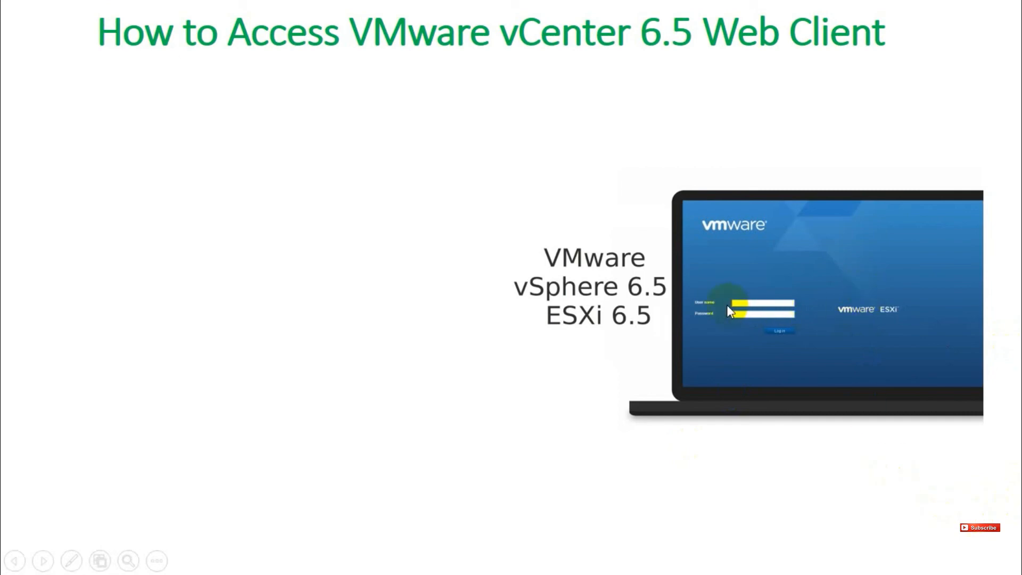
click(783, 345)
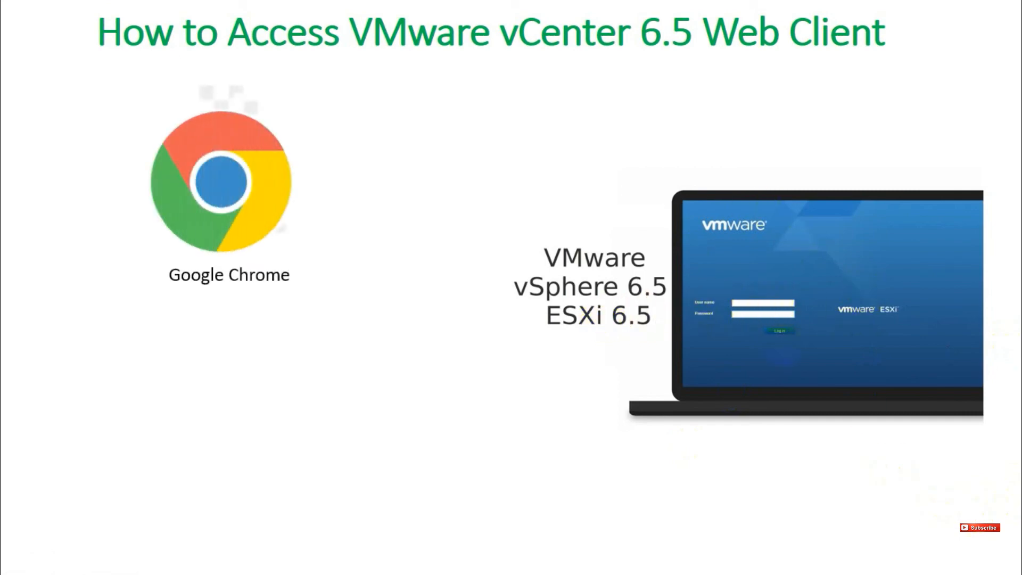
key(Right)
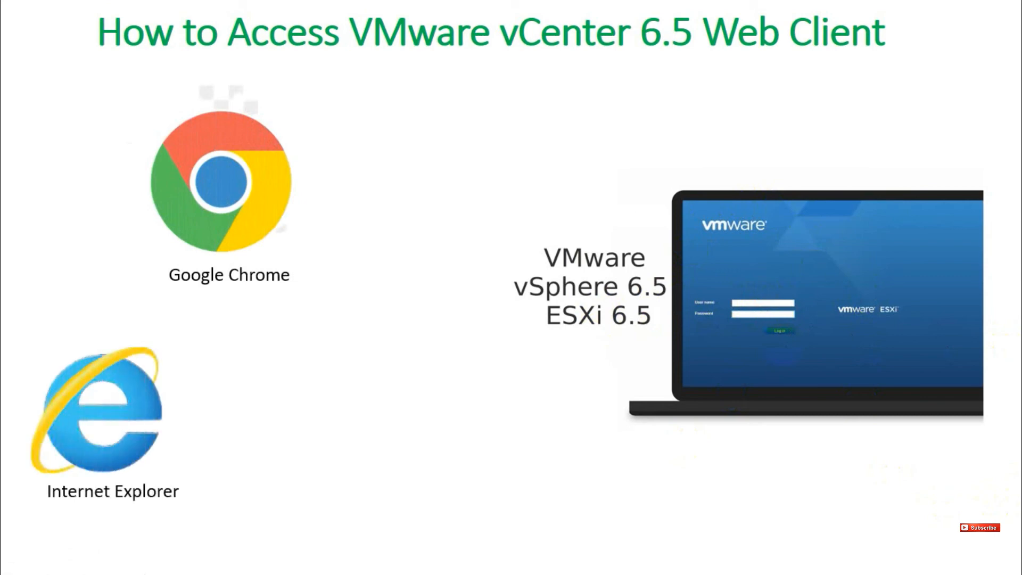
key(Right)
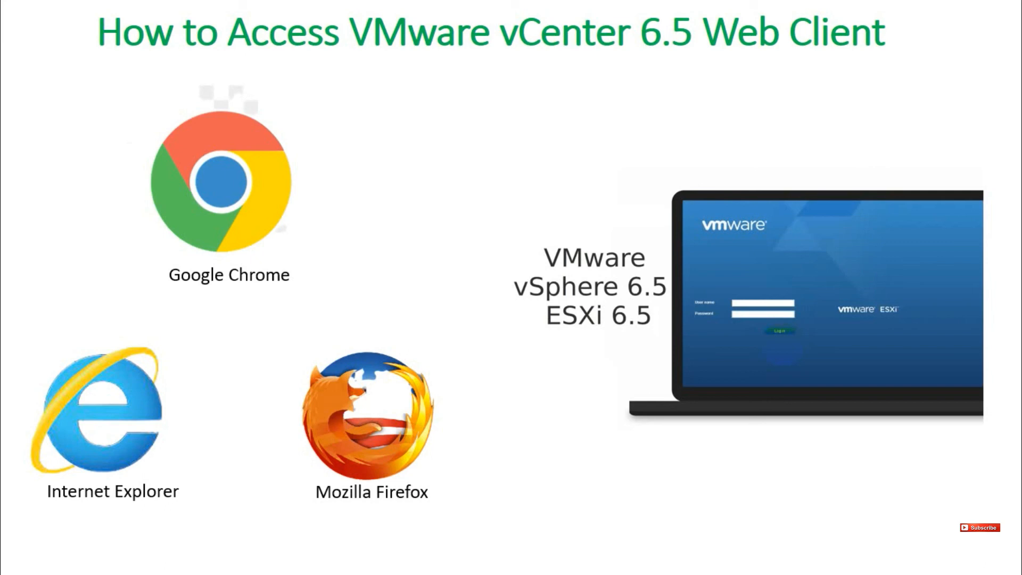
click(782, 346)
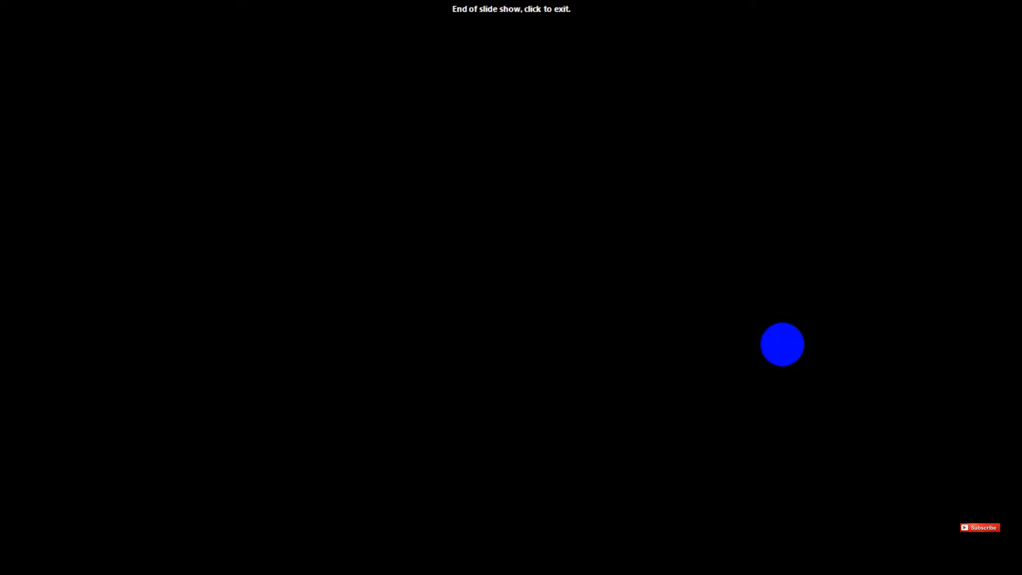
click(782, 344)
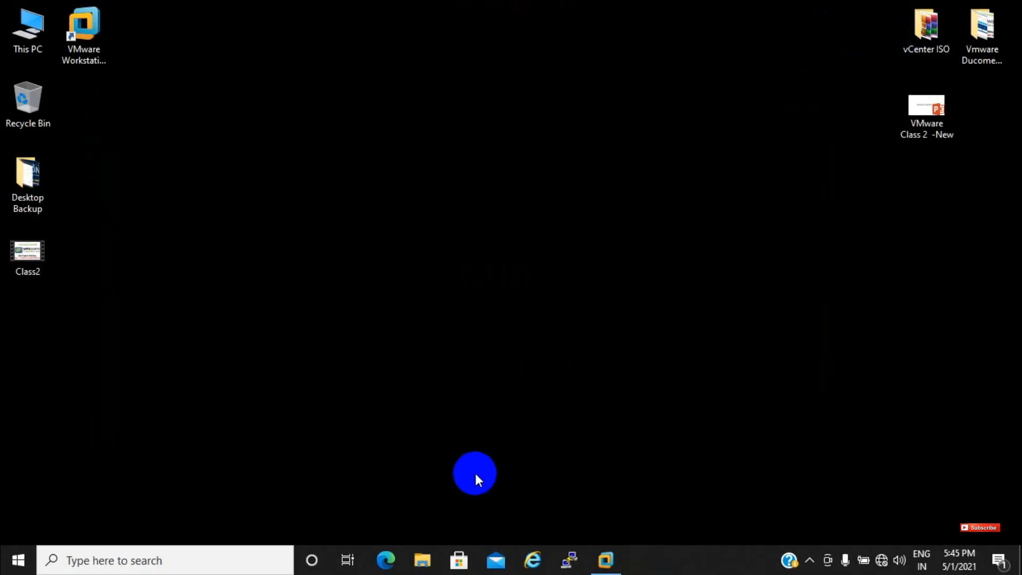
Launch Chrome in a maximized Guest window, then return to the ESXi console in Workstation
click(154, 569)
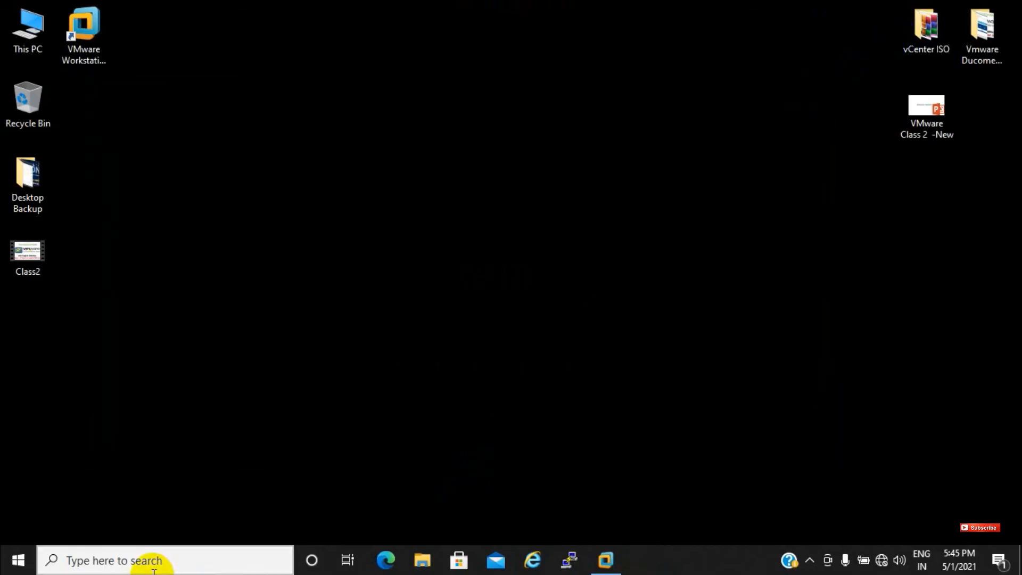
text(go)
click(151, 564)
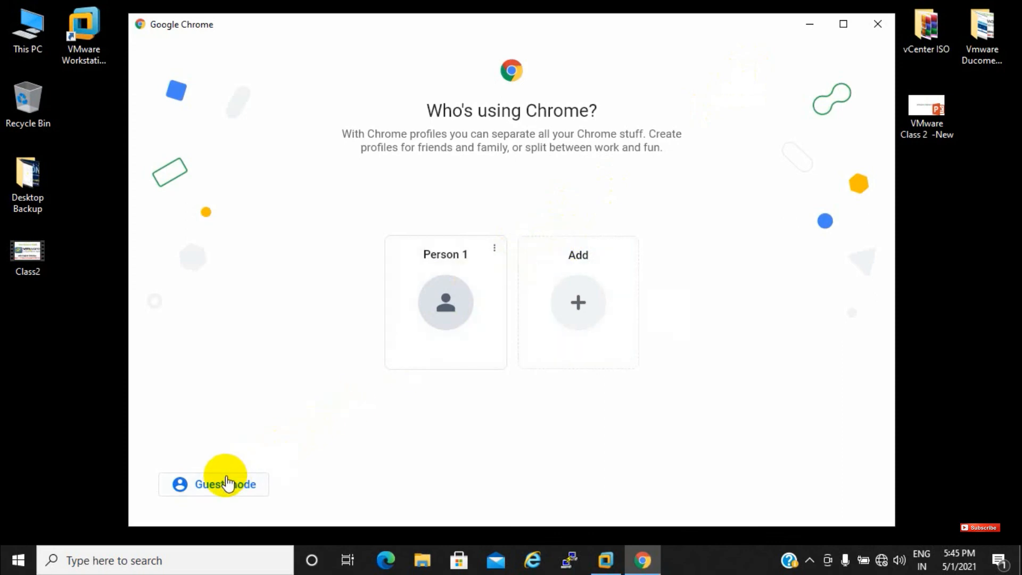
click(225, 485)
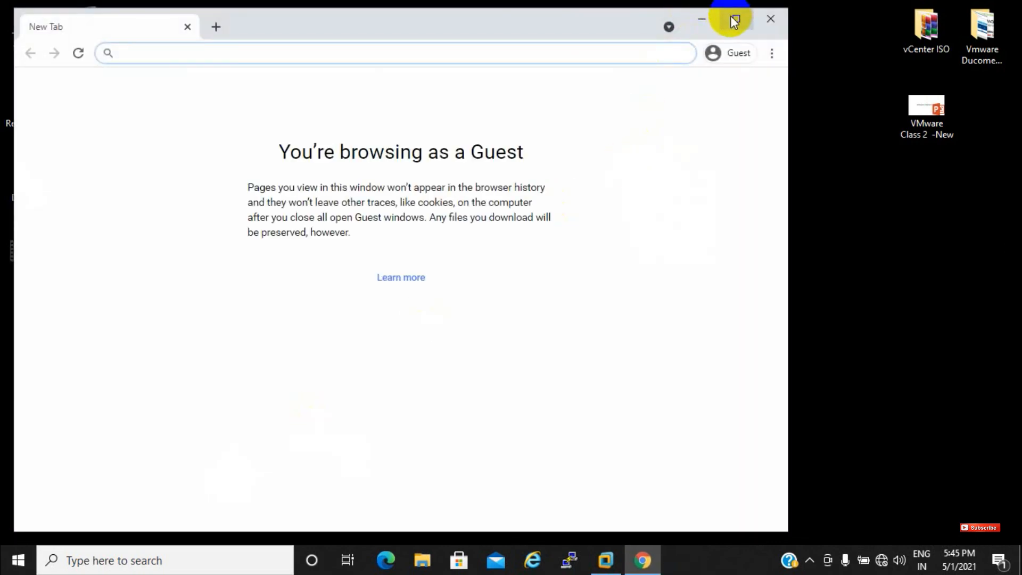
click(733, 16)
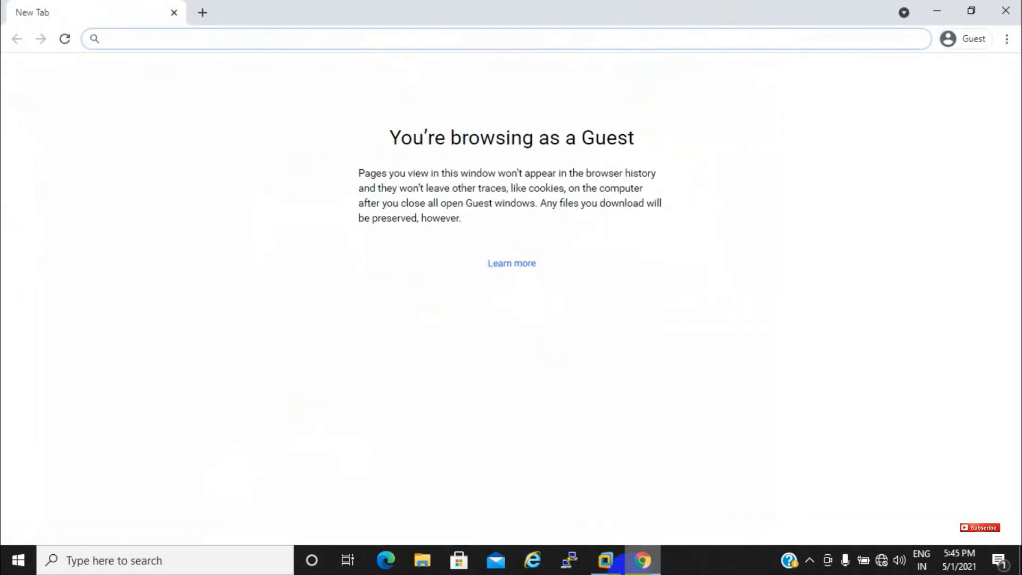
click(607, 560)
click(483, 407)
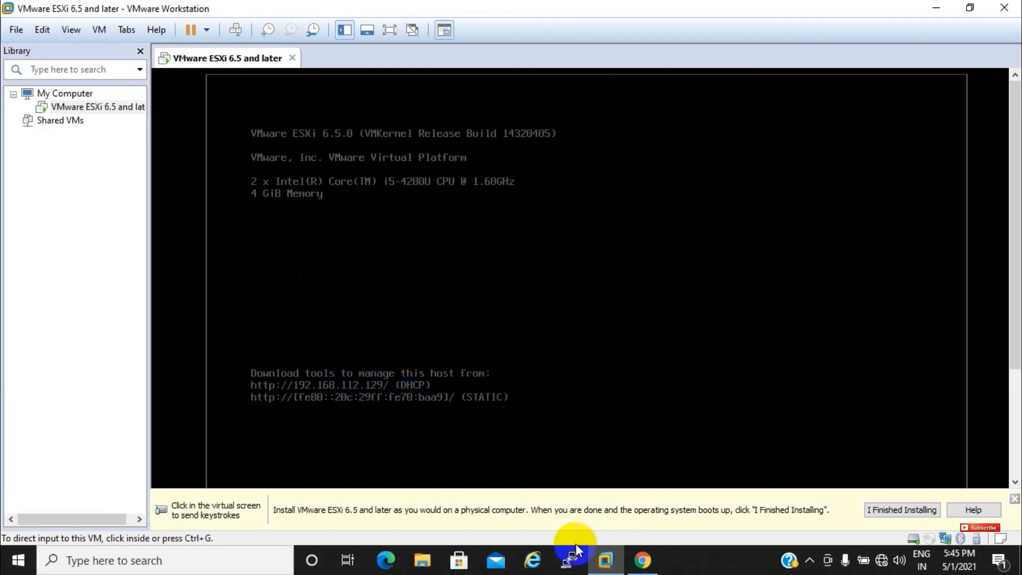
click(643, 560)
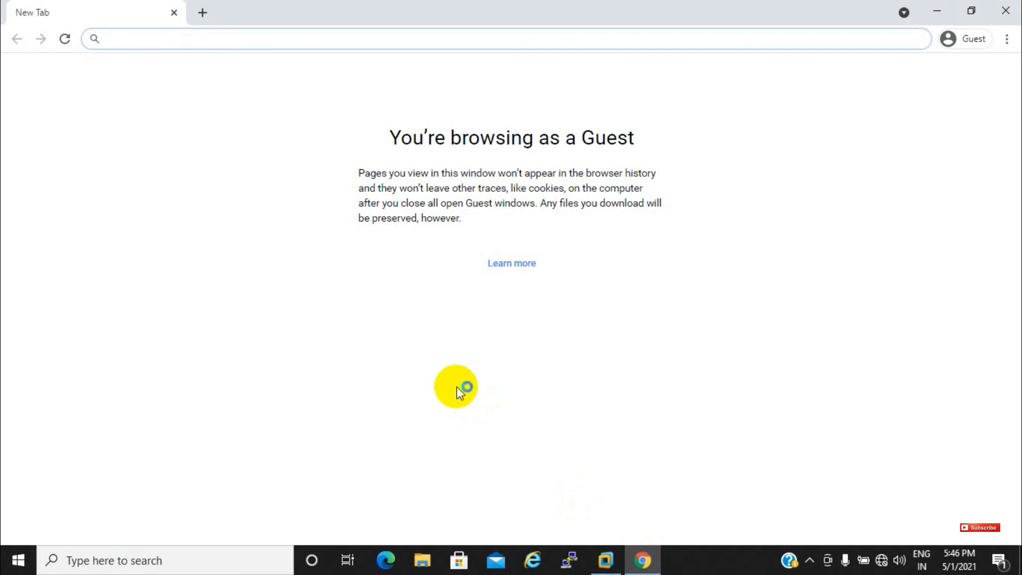
text(192.)
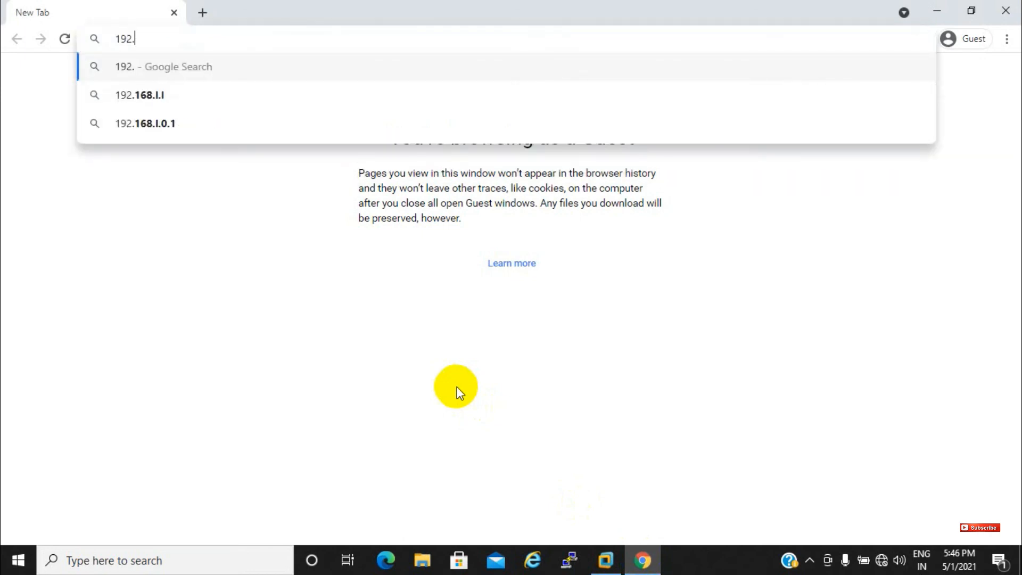
text(168.11)
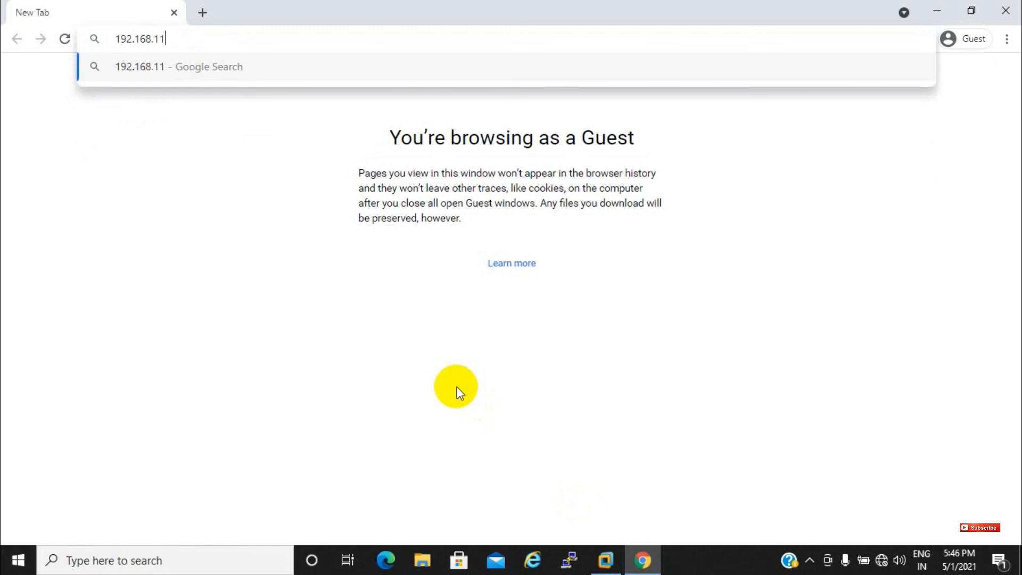
text(2129)
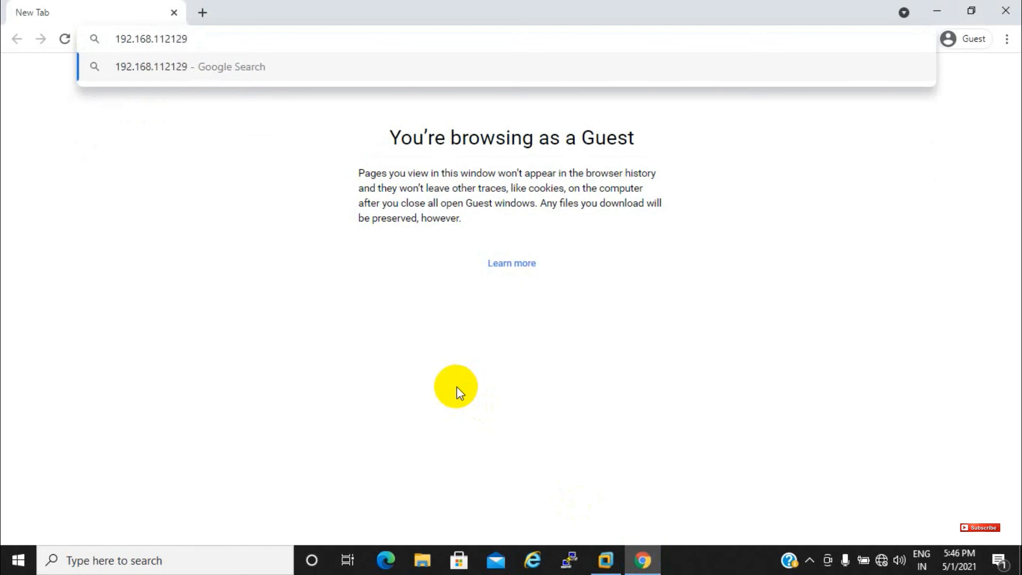
key(ctrl+Left)
key(ctrl+Left)
key(ctrl+Left)
text(htt)
text(ps:///)
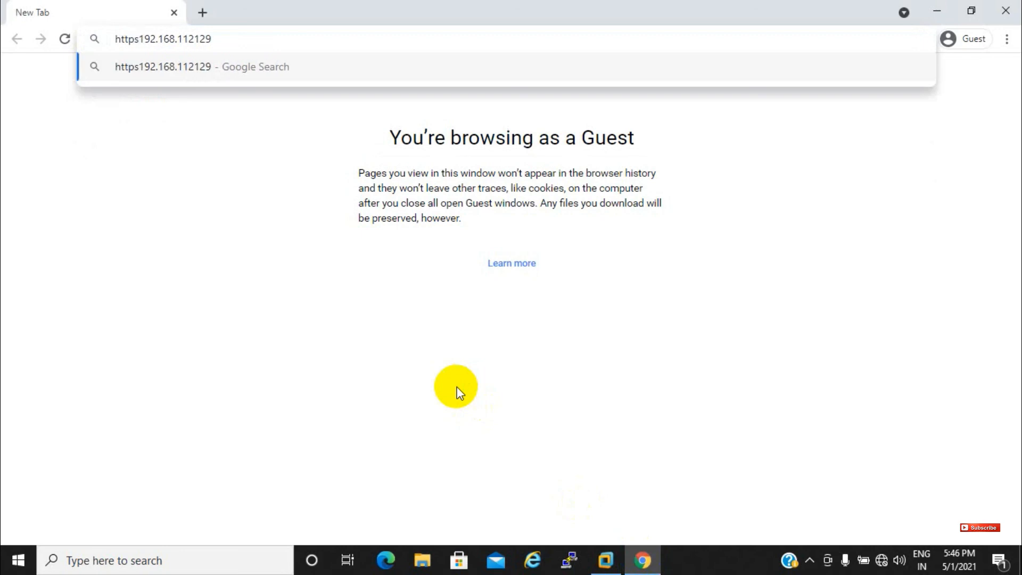
key(Right)
key(Right)
key(Right)
key(Right)
key(Right)
key(Right)
key(Right)
key(Right)
key(Right)
key(Right)
key(Right)
key(Right)
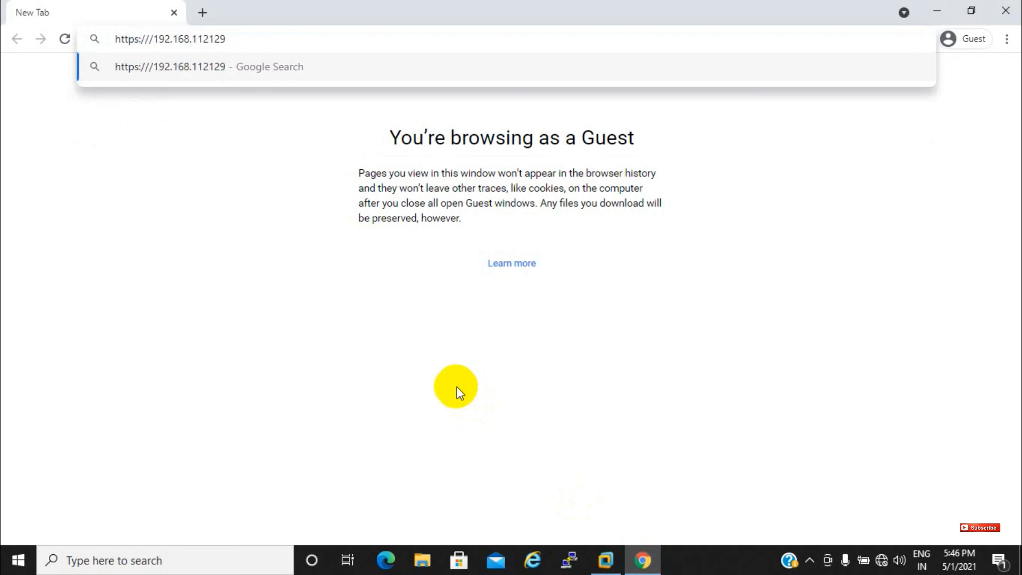
text(.)
key(Return)
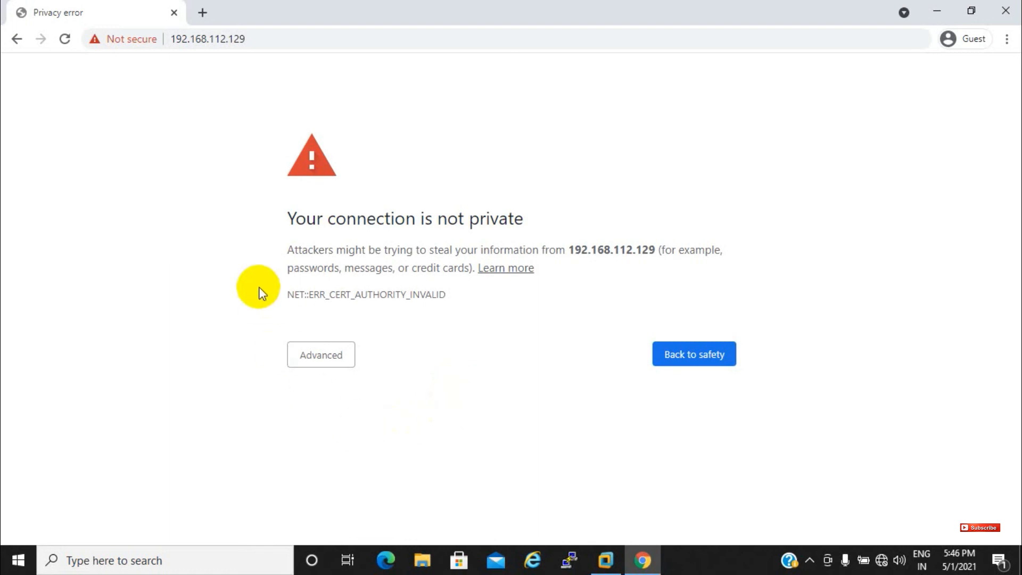
click(310, 367)
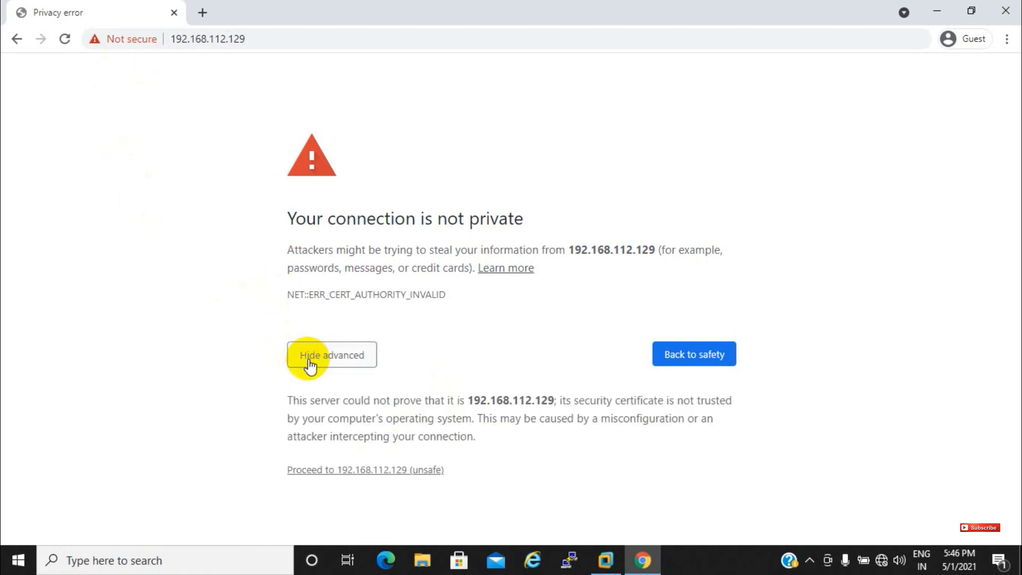
click(336, 472)
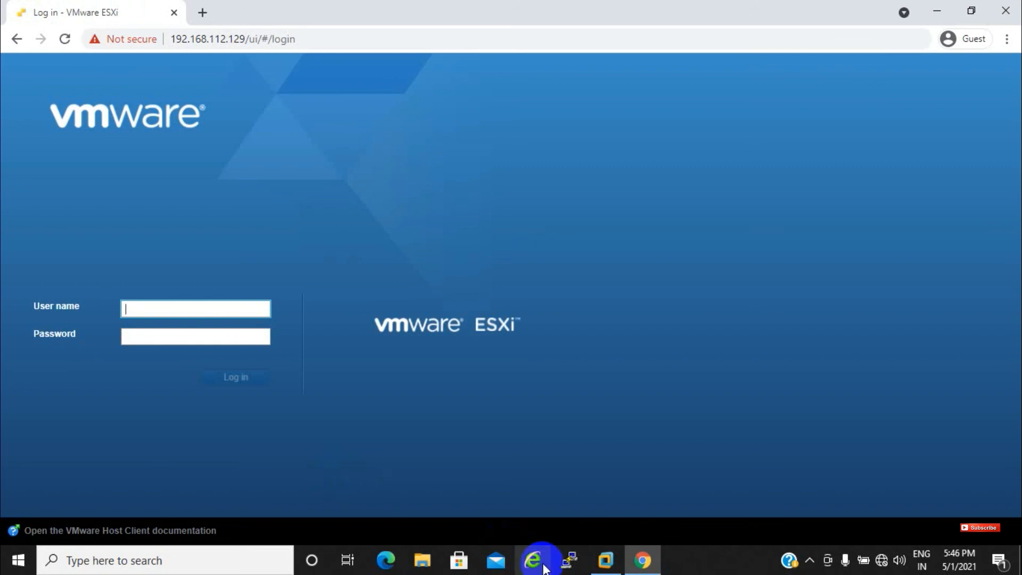
Log in to the ESXi Host Client as root with its password and dismiss the CEIP notice
click(605, 560)
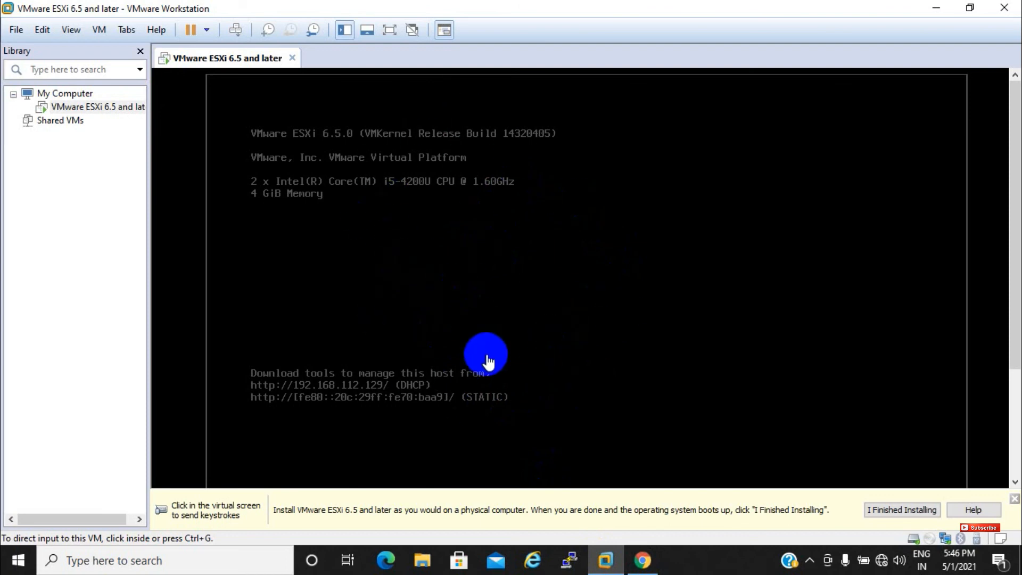
click(642, 560)
click(184, 325)
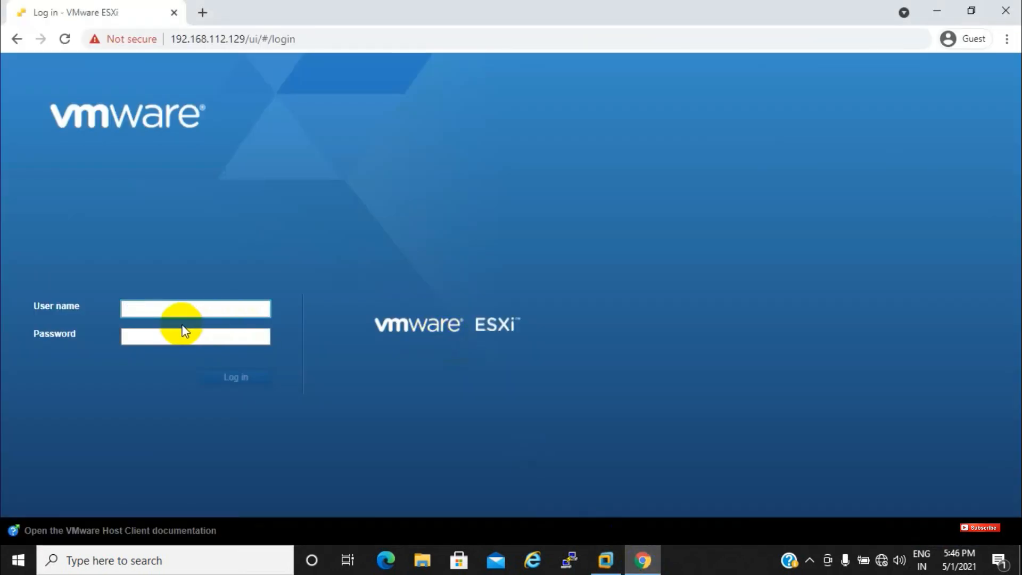
text(root)
click(184, 332)
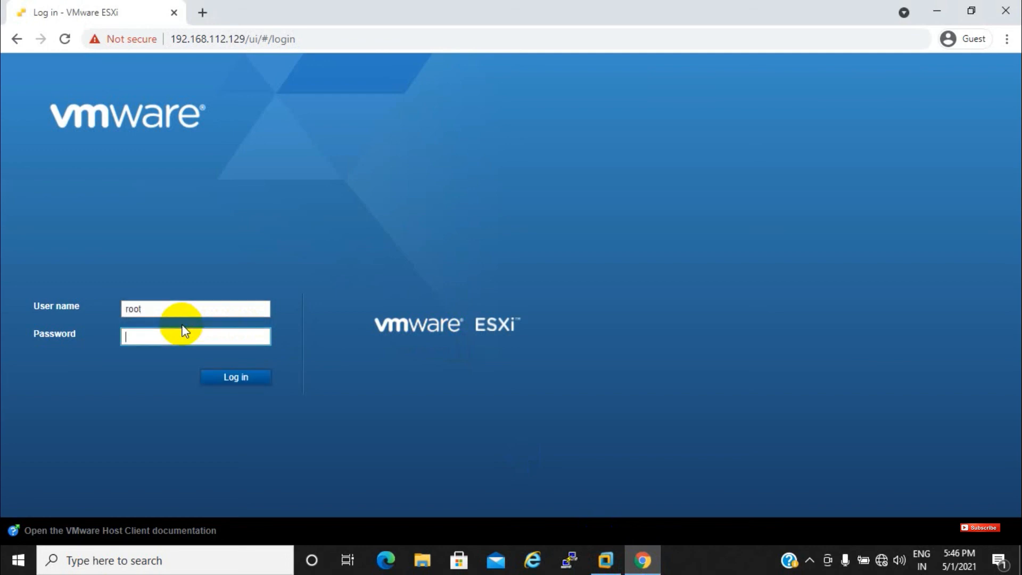
text(••••••••)
key(Return)
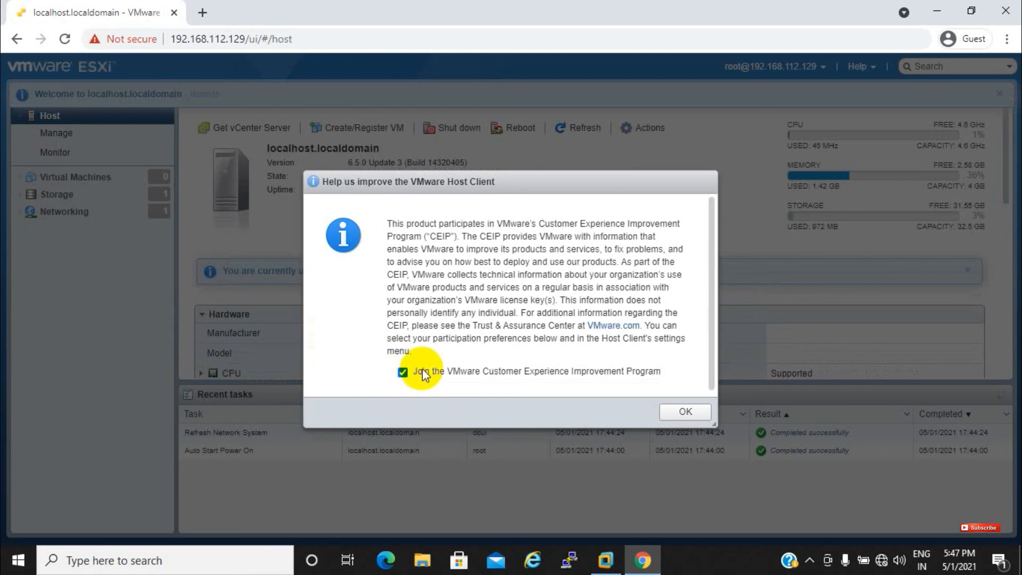
click(688, 415)
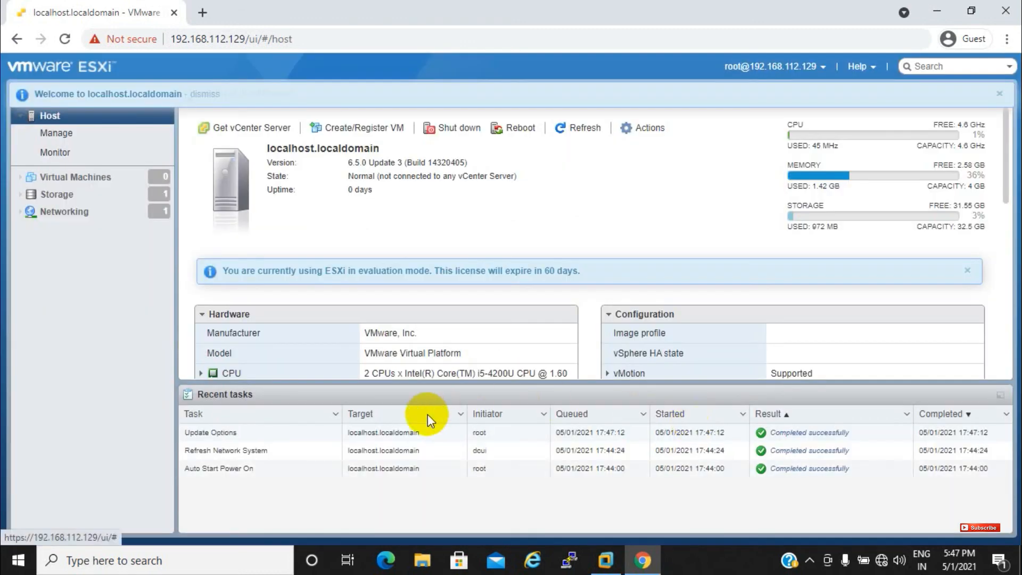